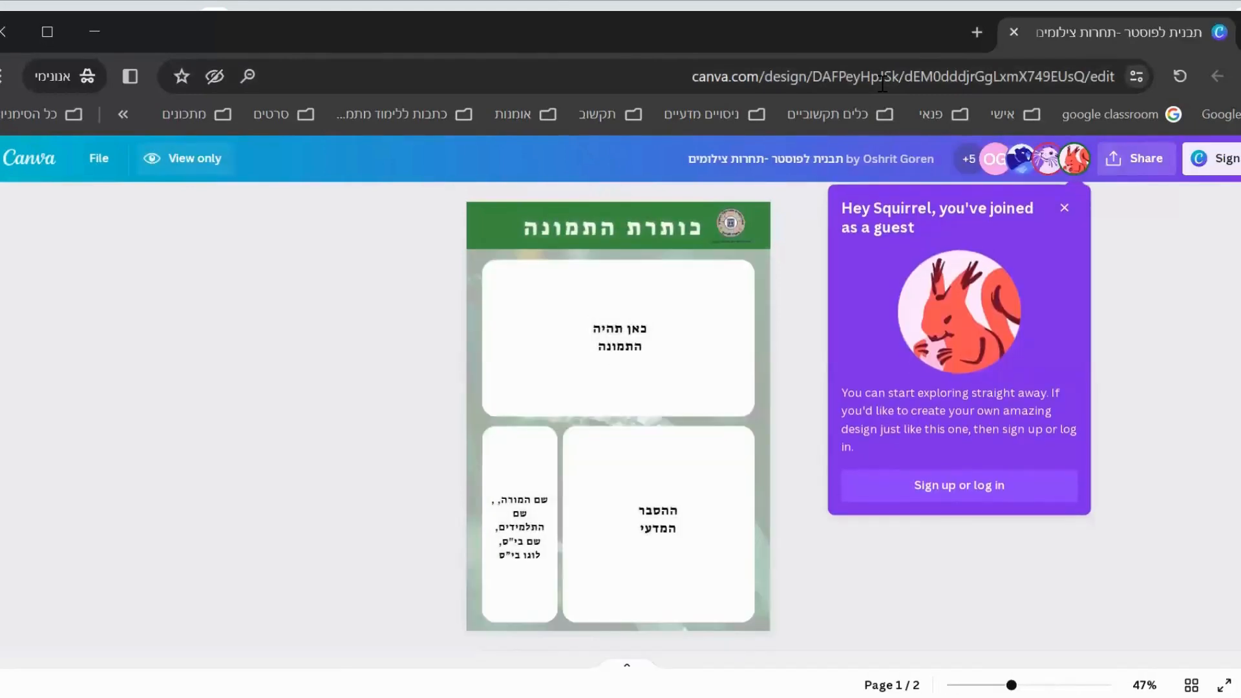
# Step: Dismiss the guest notice, make a copy of the shared poster template and continue the sign-in with Google
pyautogui.click(1065, 208)
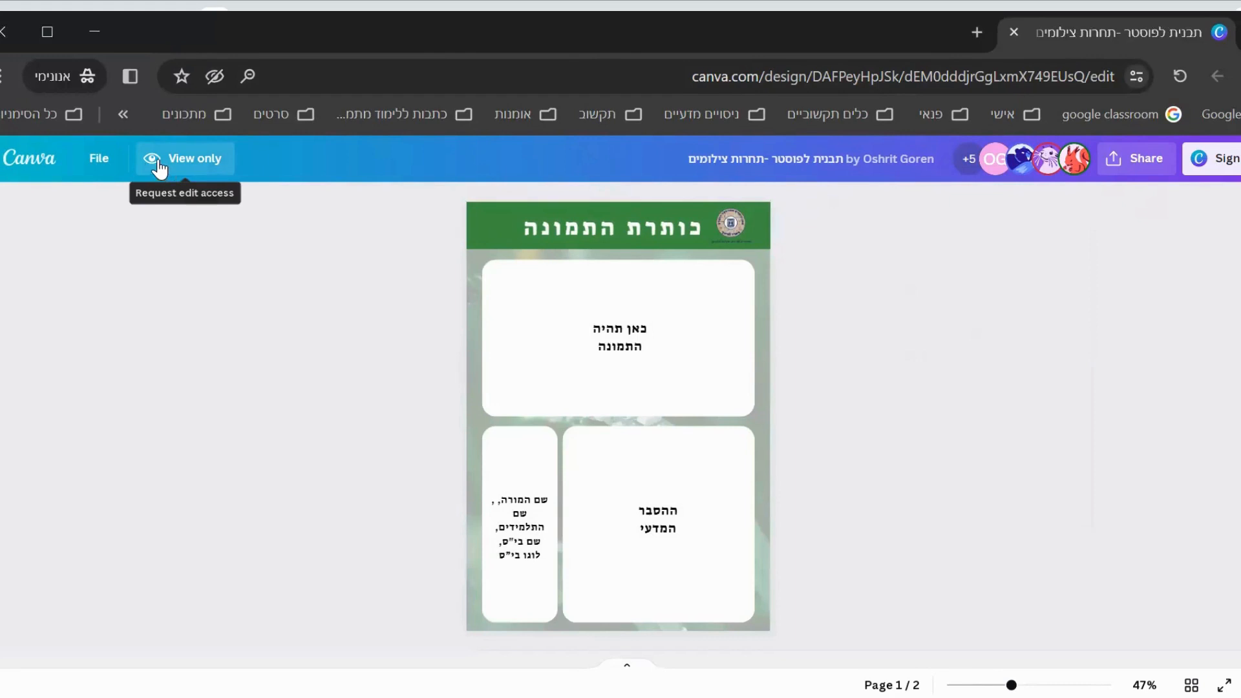
pyautogui.click(99, 161)
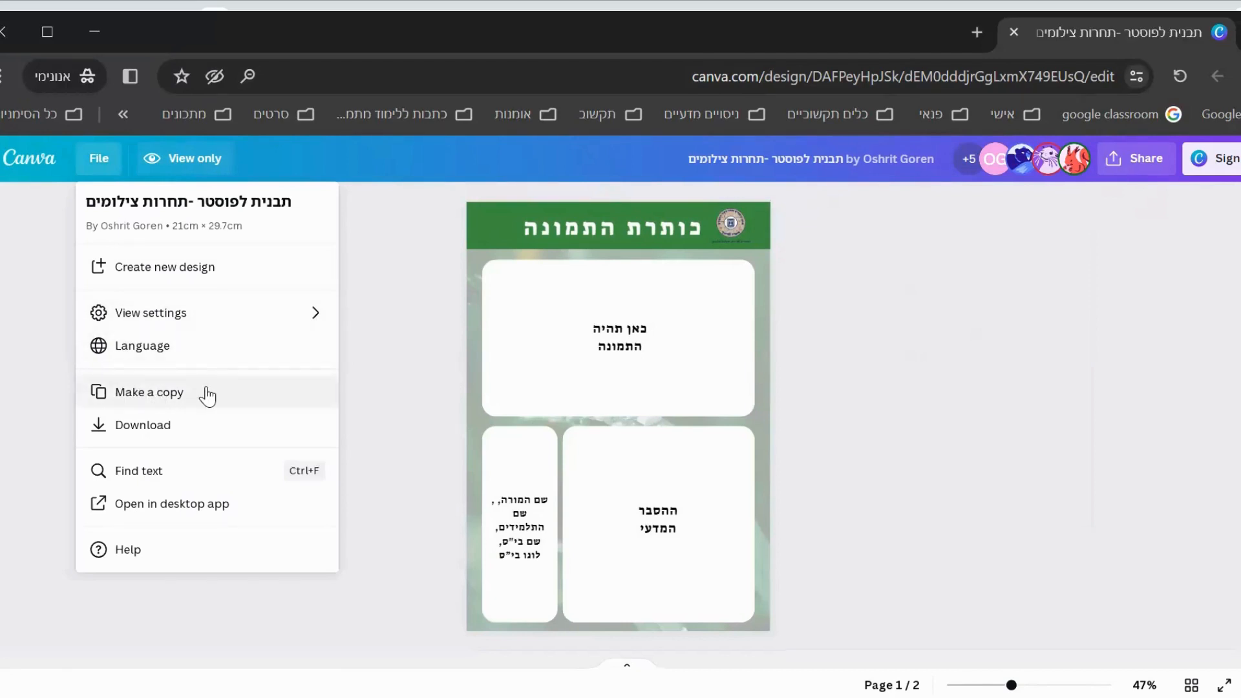
pyautogui.click(154, 391)
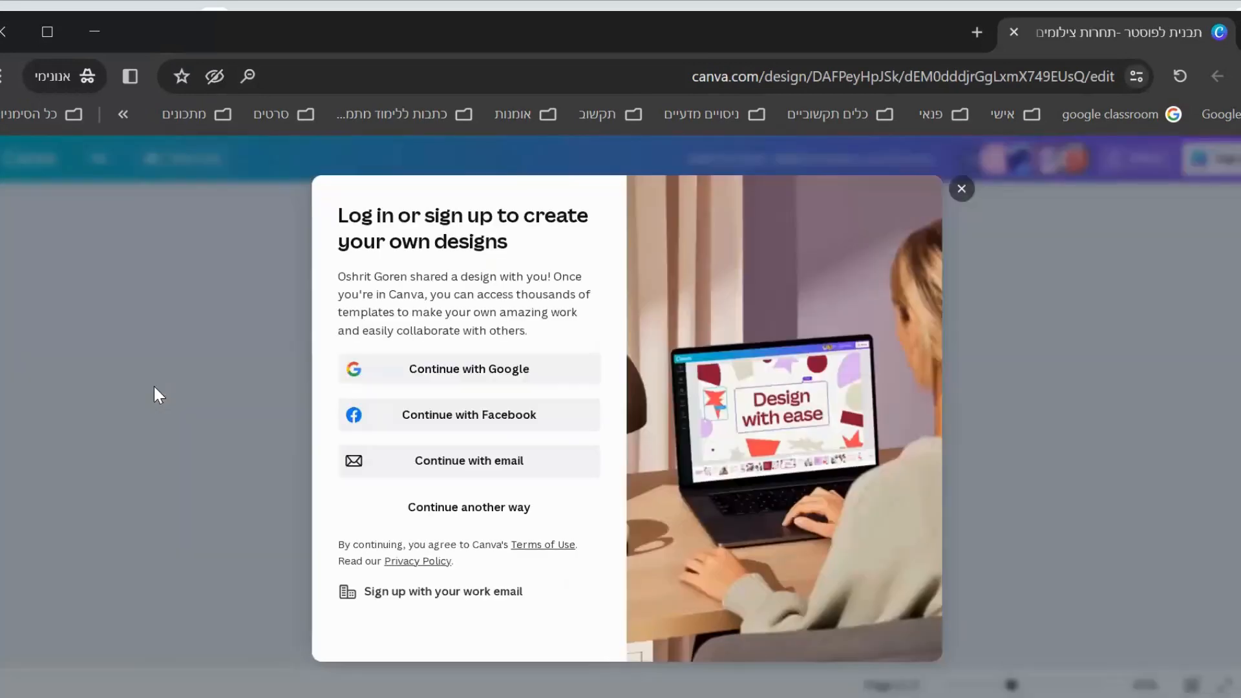
pyautogui.click(423, 368)
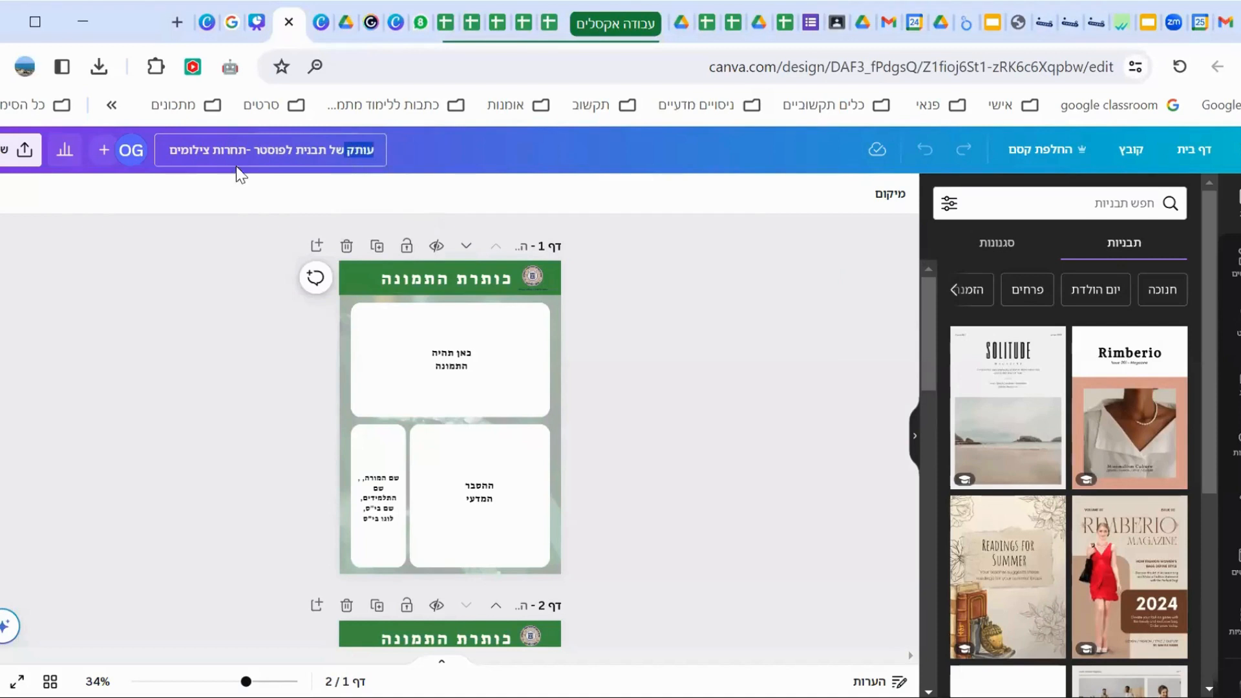
# Step: Rename the copied design by replacing the words "עותק של" at the start of its title with the creator's first name
pyautogui.click(255, 142)
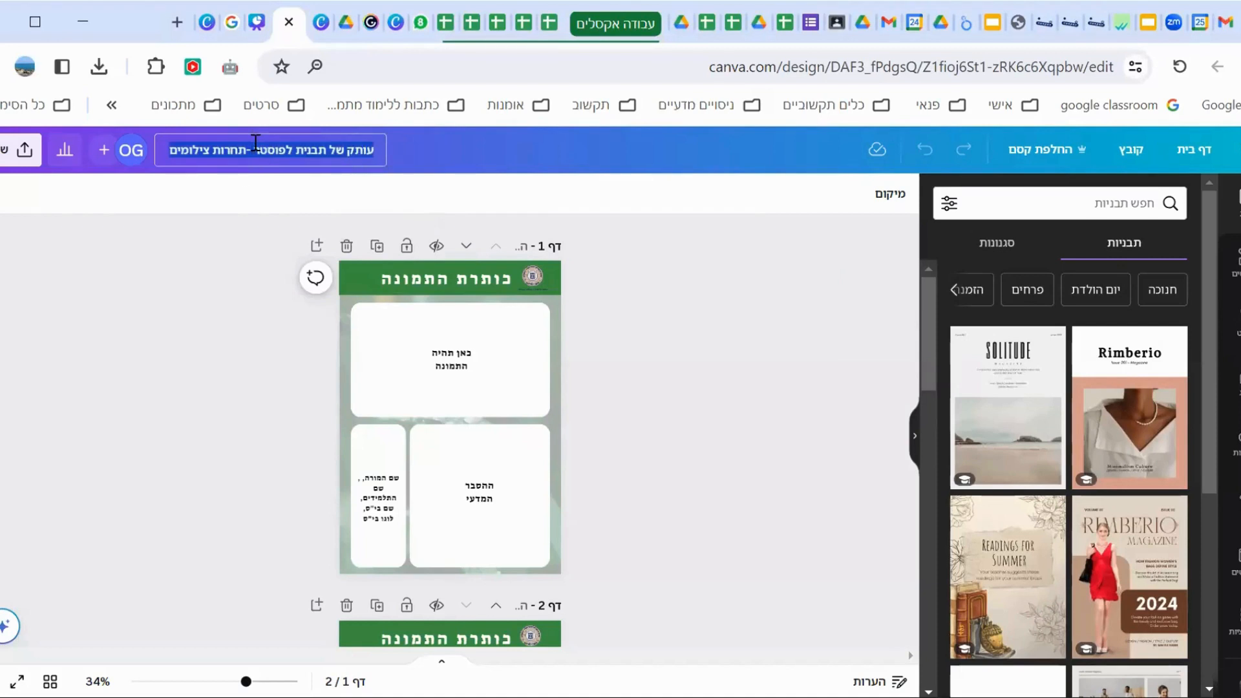
pyautogui.doubleClick(370, 147)
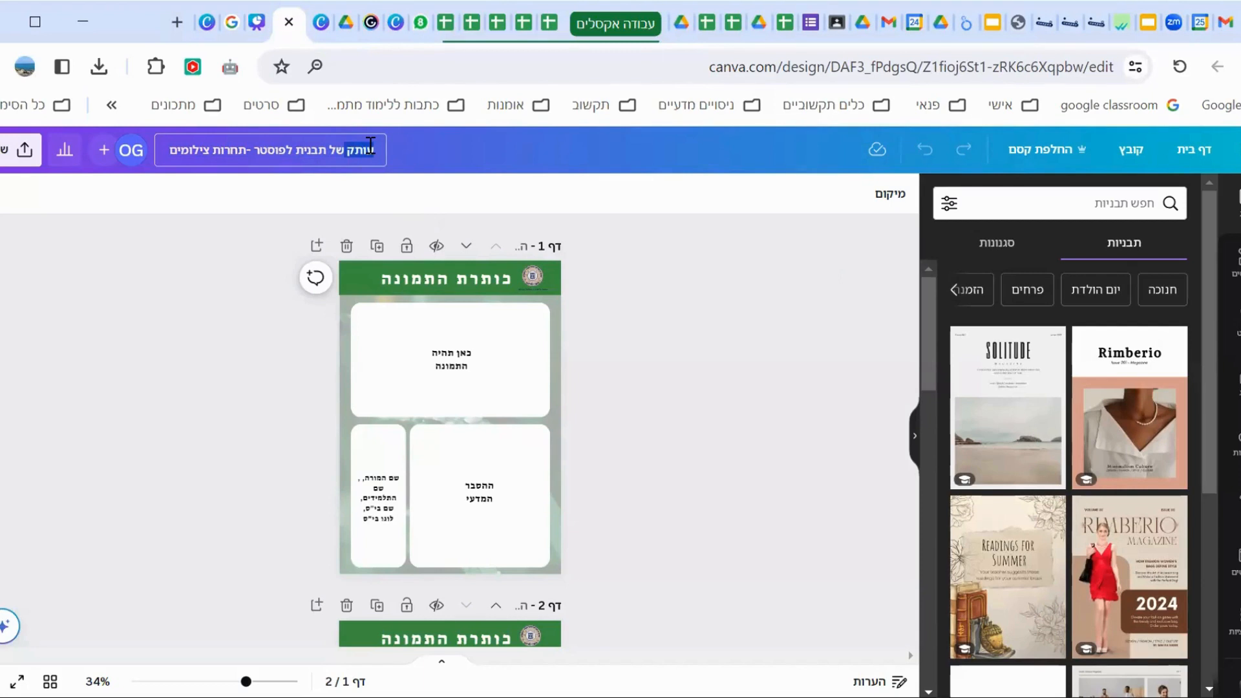
pyautogui.write('אושרית')
pyautogui.press('BackSpace')
pyautogui.press('BackSpace')
pyautogui.click(224, 309)
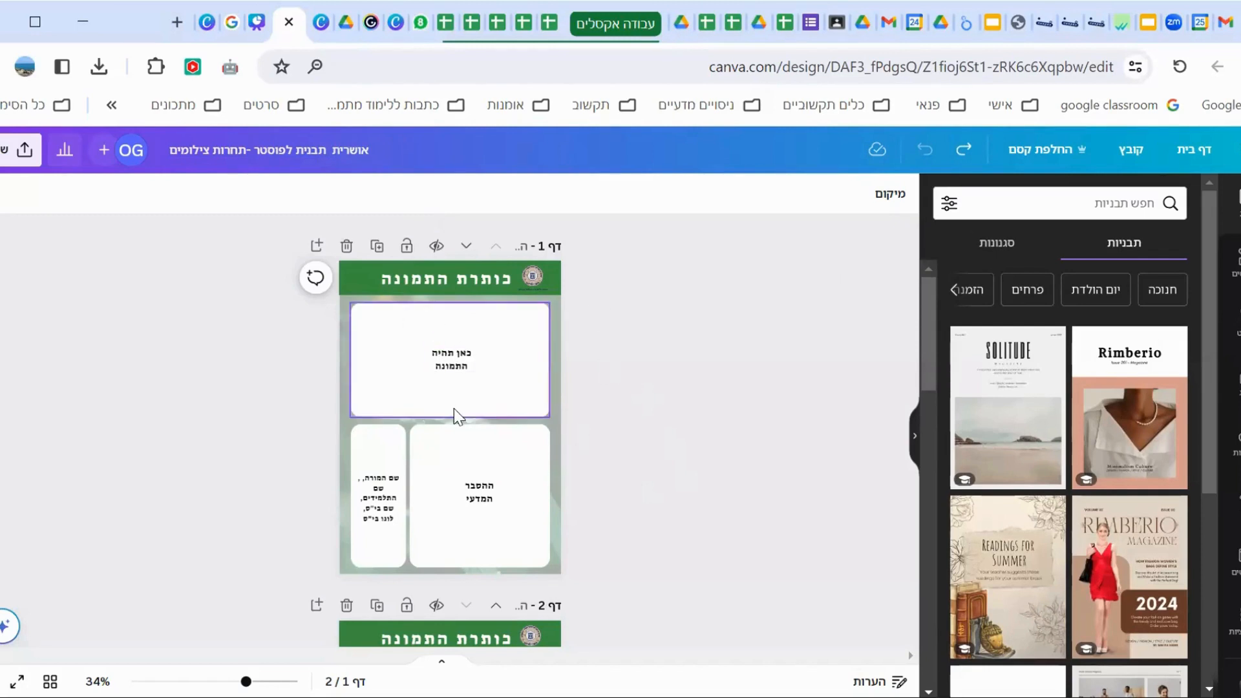
# Step: Compare the two poster page layouts and delete page 2, the one with the explanation box across its lower part
pyautogui.scroll(-5, 699, 489)
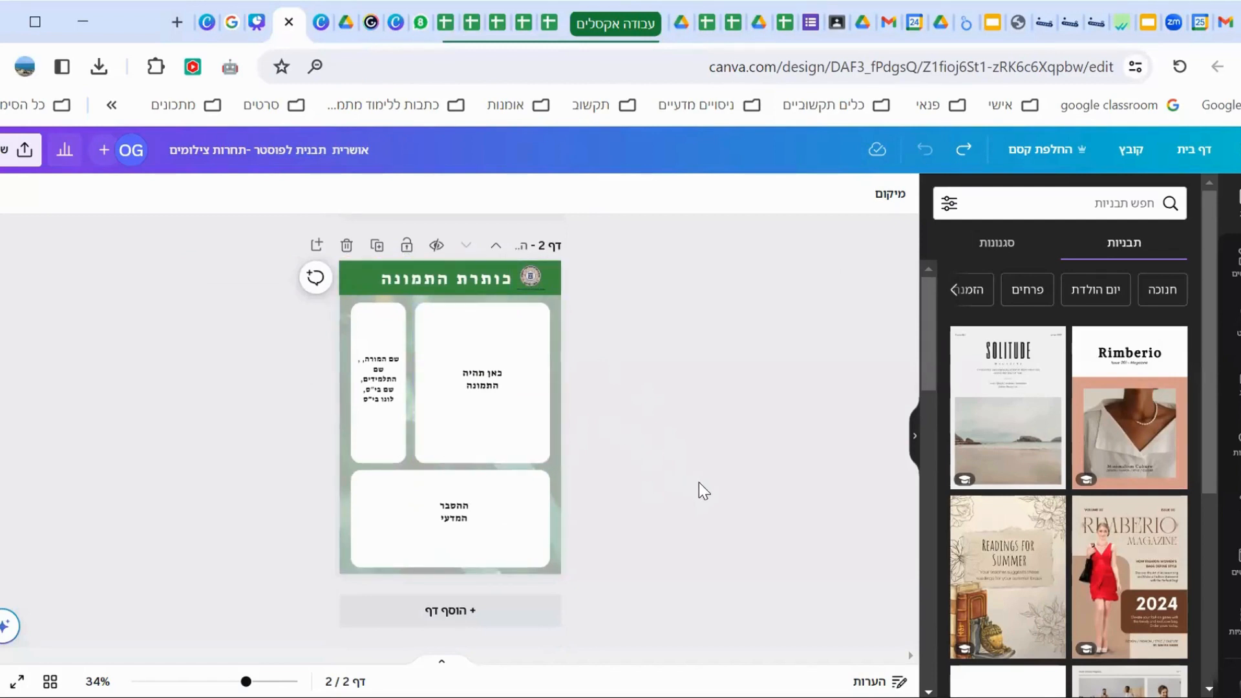
pyautogui.scroll(5, 698, 482)
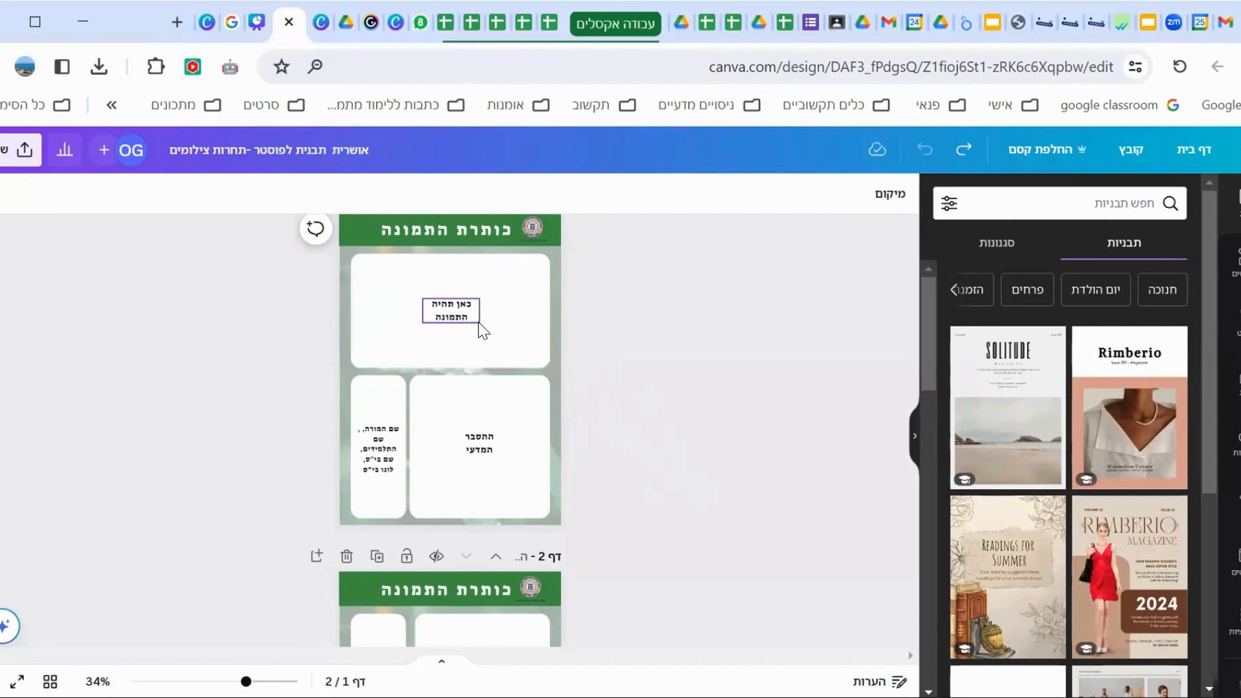
pyautogui.scroll(1, 523, 336)
pyautogui.scroll(-7, 653, 420)
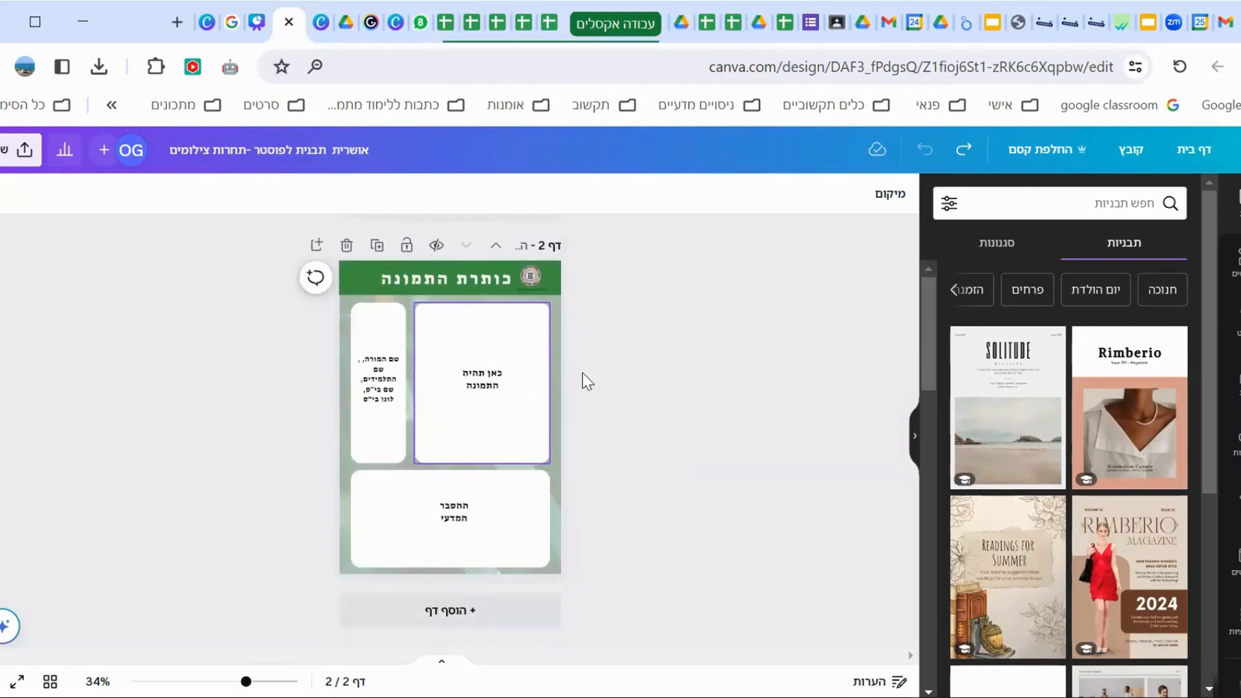
pyautogui.scroll(7, 615, 377)
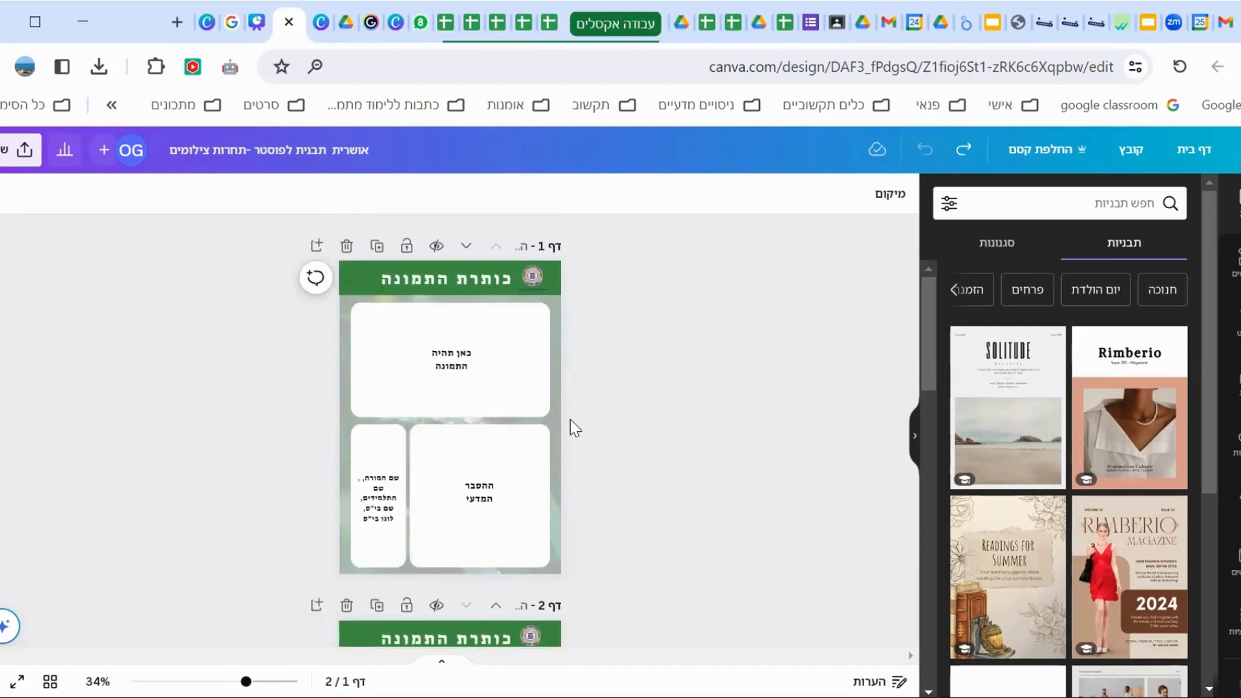
pyautogui.scroll(-6, 580, 569)
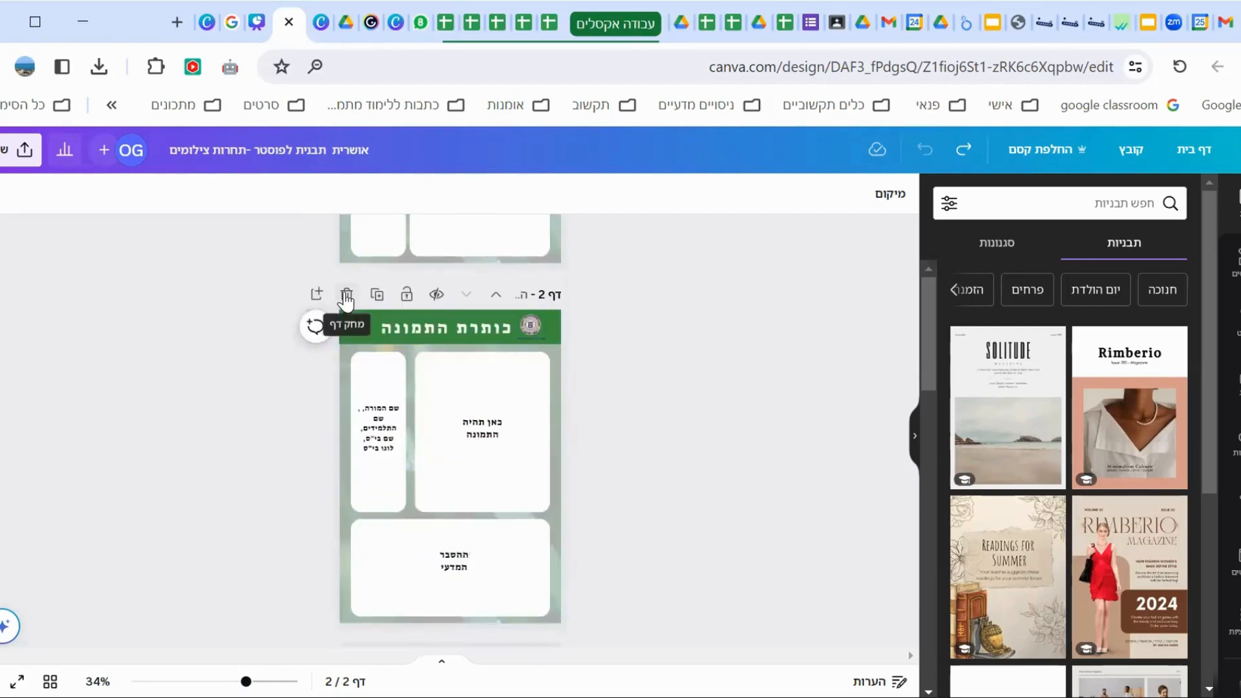
pyautogui.click(346, 294)
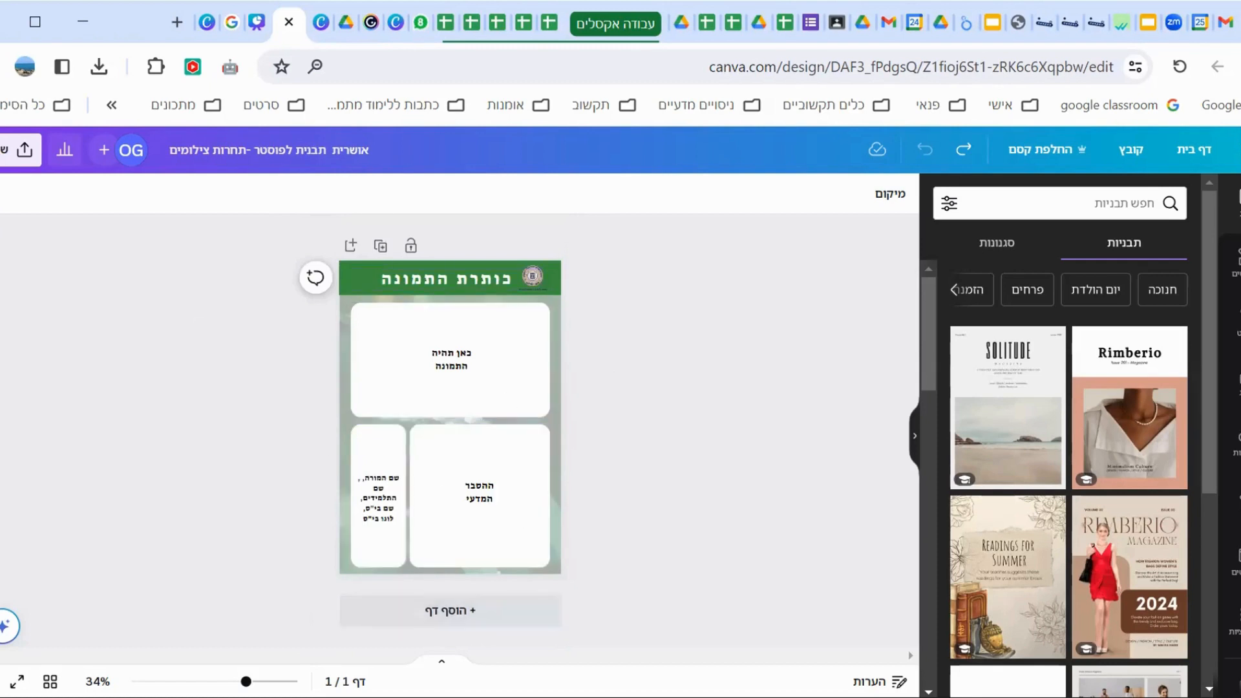
# Step: Replace the poster's heading text with "נחשו מה מסתתר מתחת לעלה"
pyautogui.scroll(3, 317, 634)
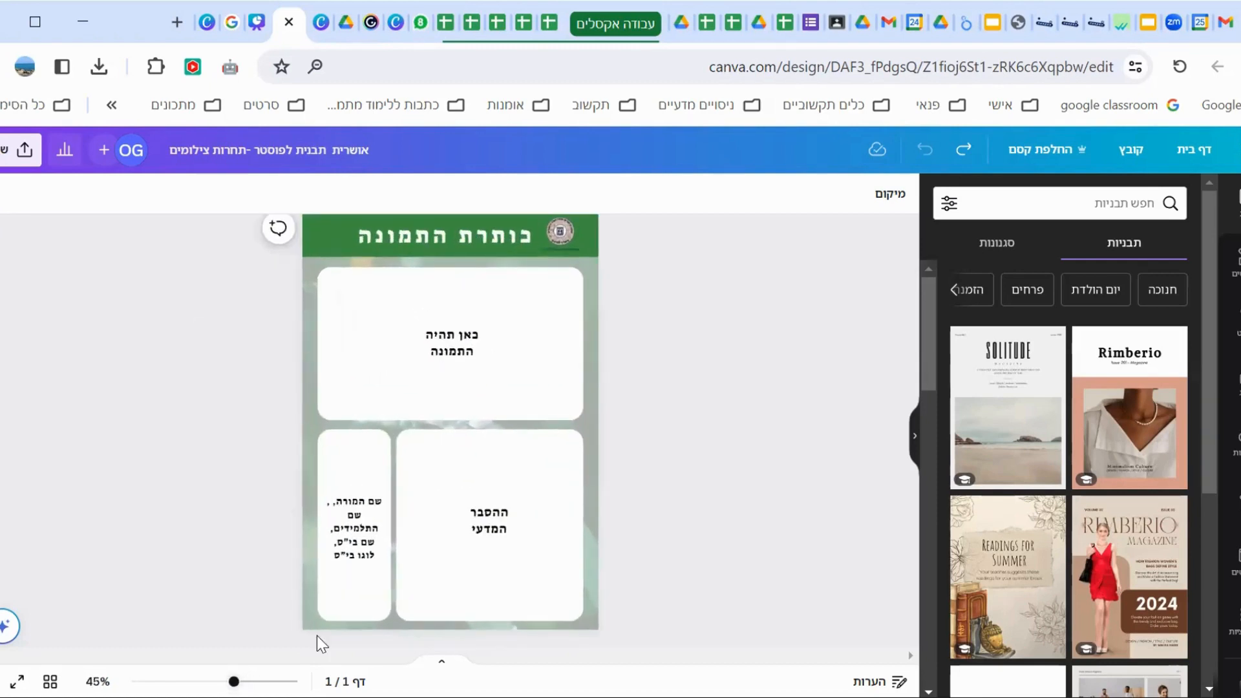
pyautogui.scroll(1, 644, 471)
pyautogui.scroll(-3, 644, 471)
pyautogui.scroll(3, 644, 471)
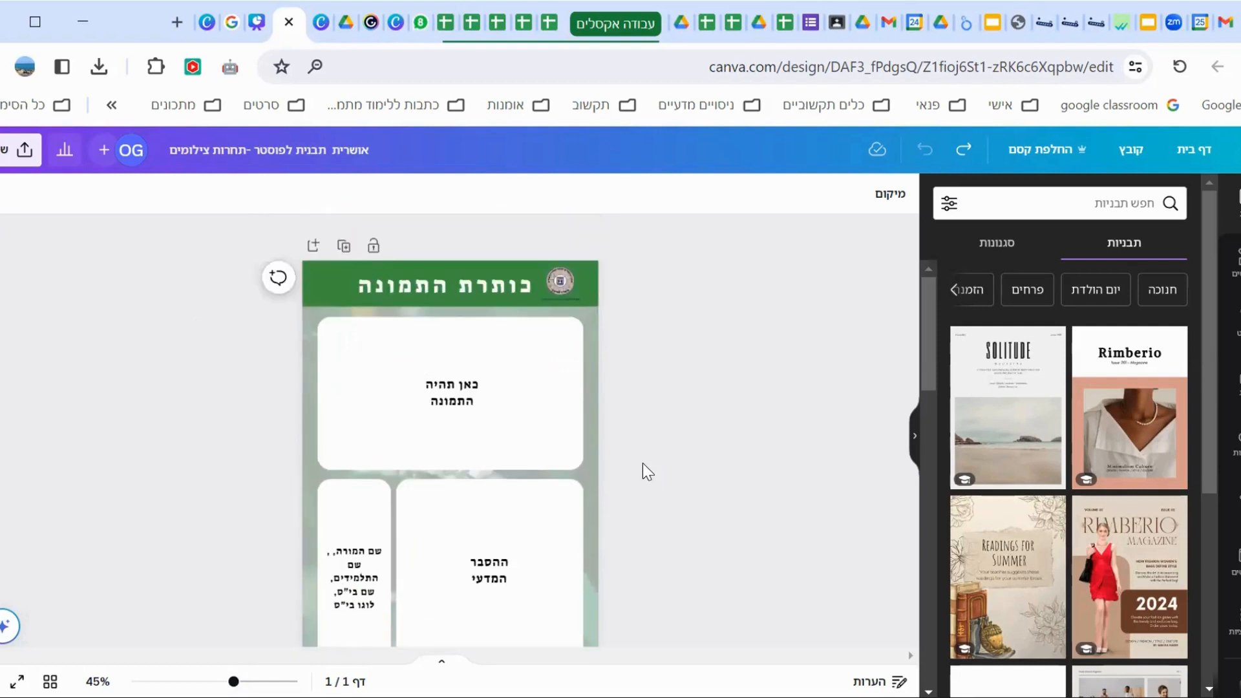
pyautogui.doubleClick(459, 283)
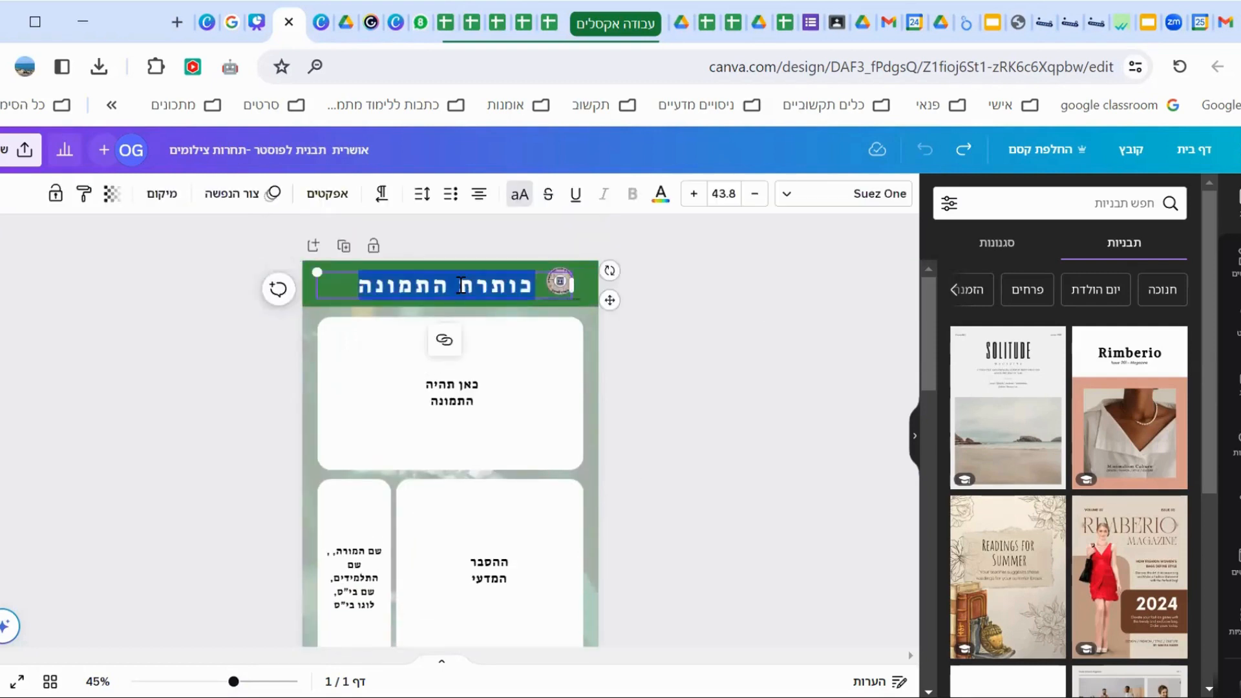
pyautogui.write('נחשו')
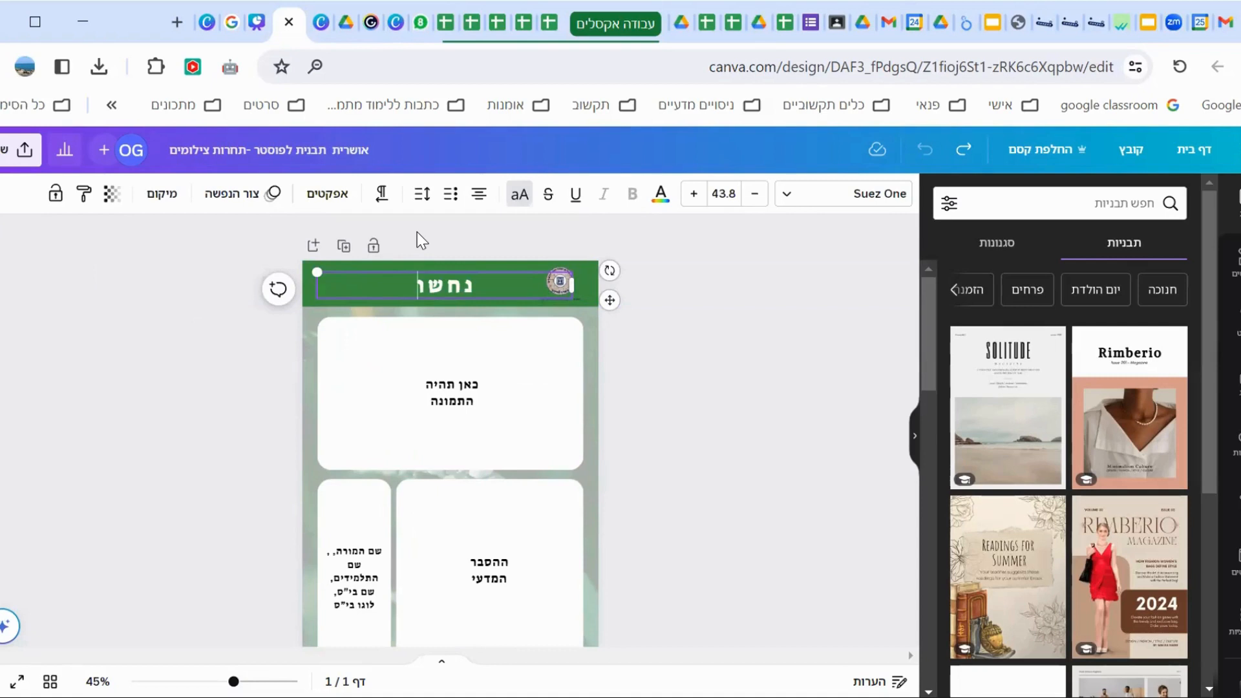
pyautogui.write('מה מסתתר')
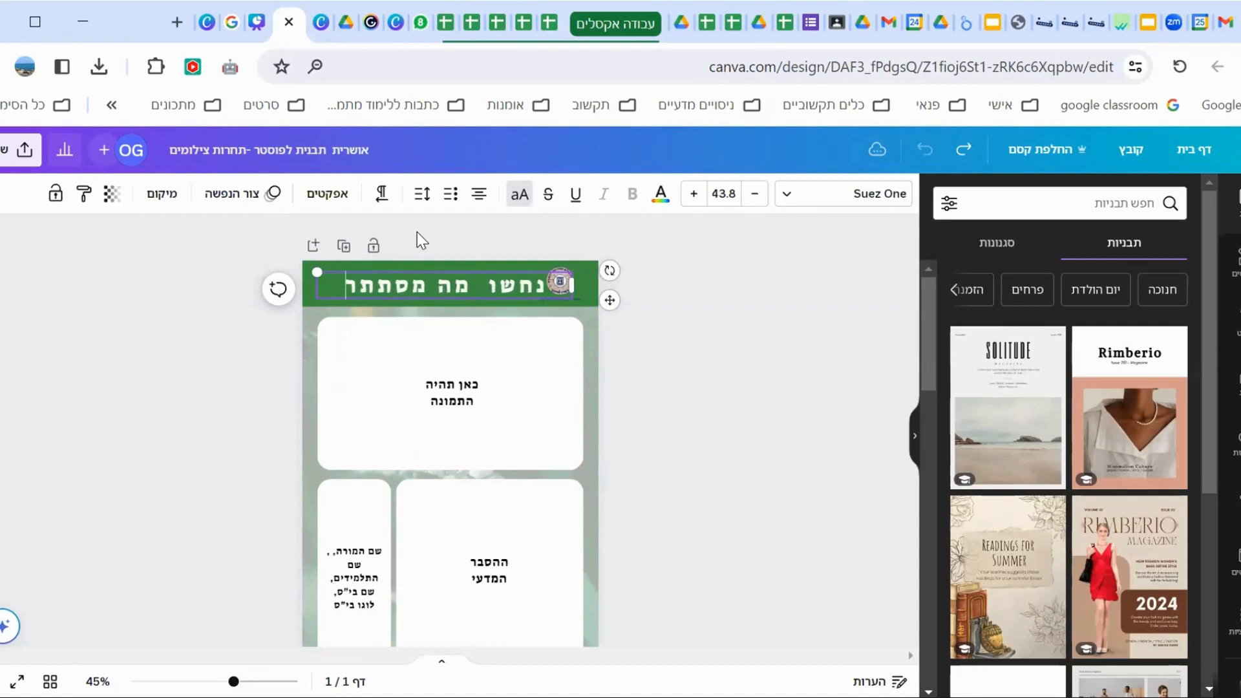
pyautogui.write(' מתחת לעלה')
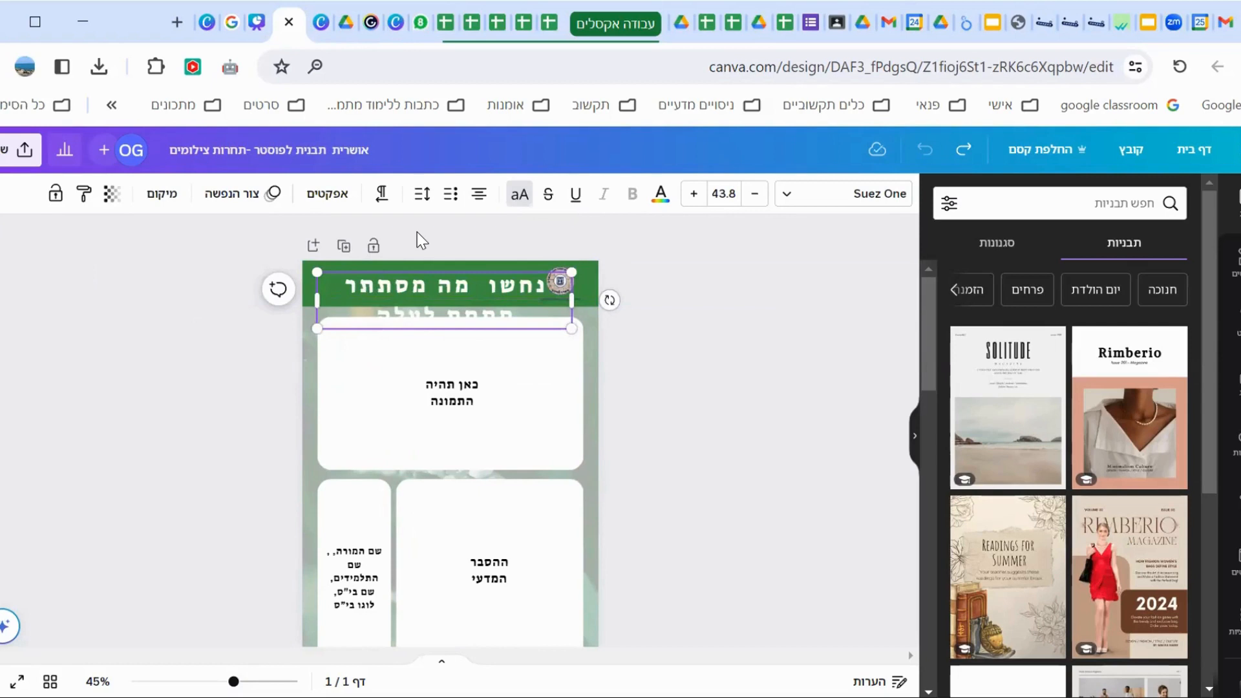
# Step: Reduce the heading's font size to 24.8 and shift the heading slightly left and down within the green band, clear of the emblem
pyautogui.tripleClick(433, 281)
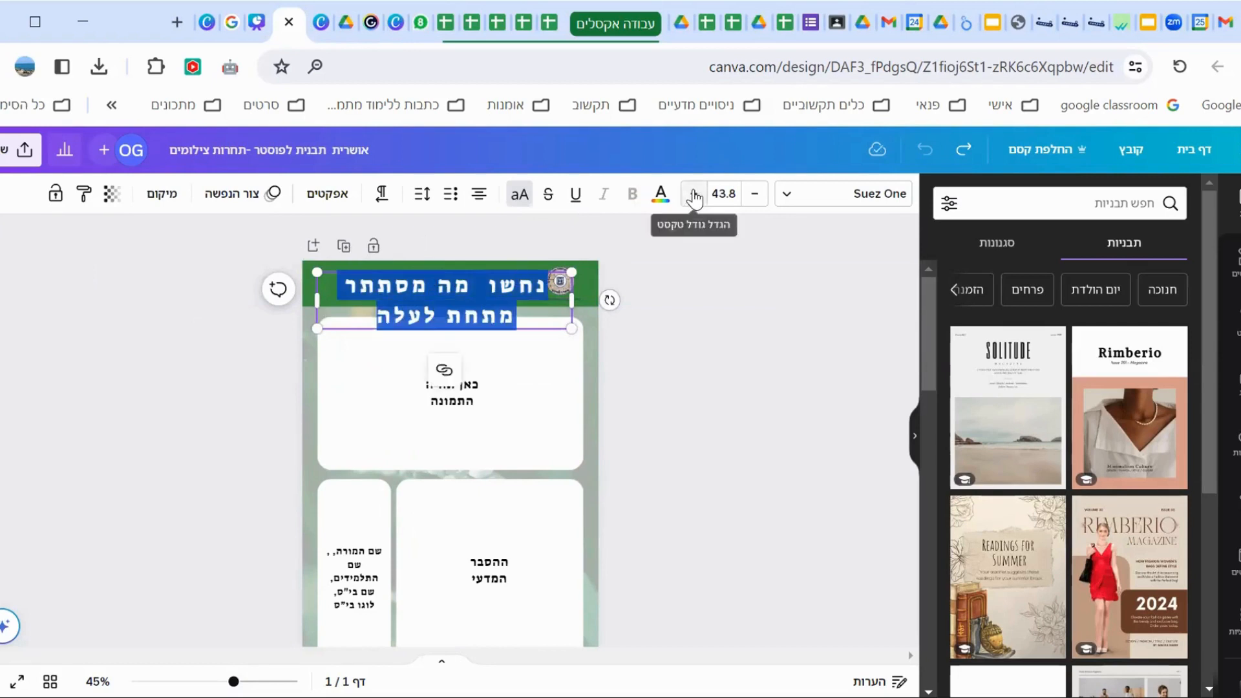
pyautogui.click(753, 194)
pyautogui.click(752, 194)
pyautogui.click(752, 194)
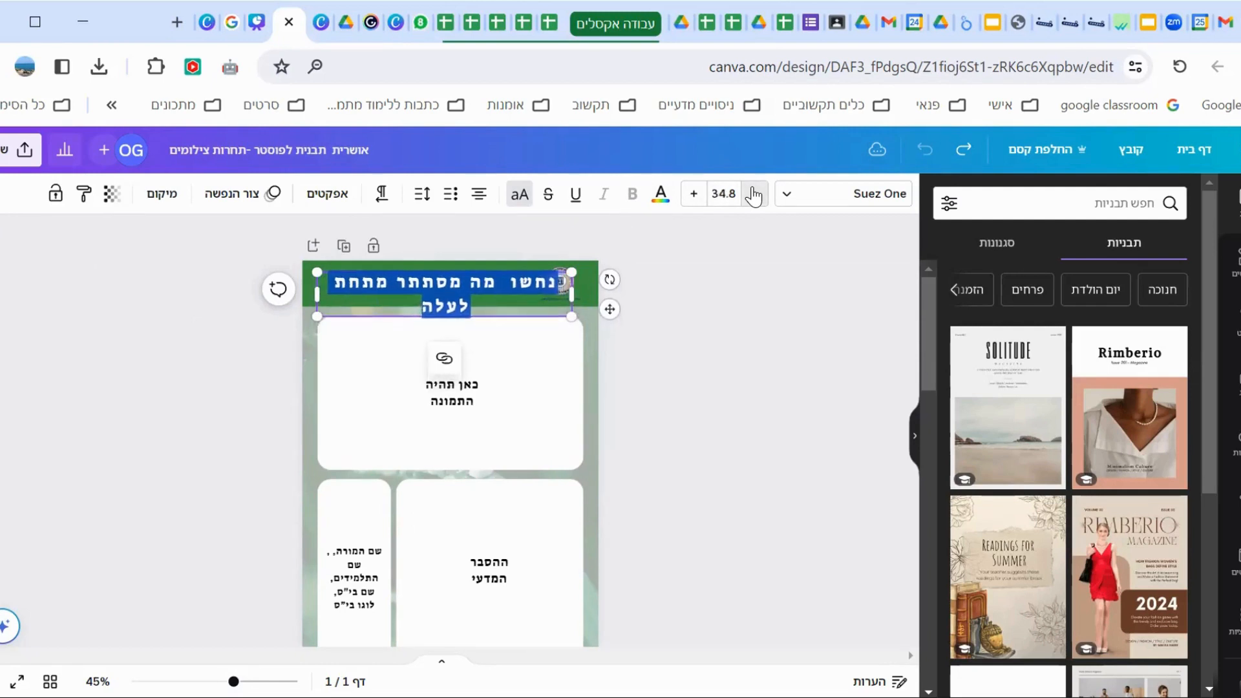
pyautogui.click(751, 195)
pyautogui.click(751, 195)
pyautogui.click(751, 195)
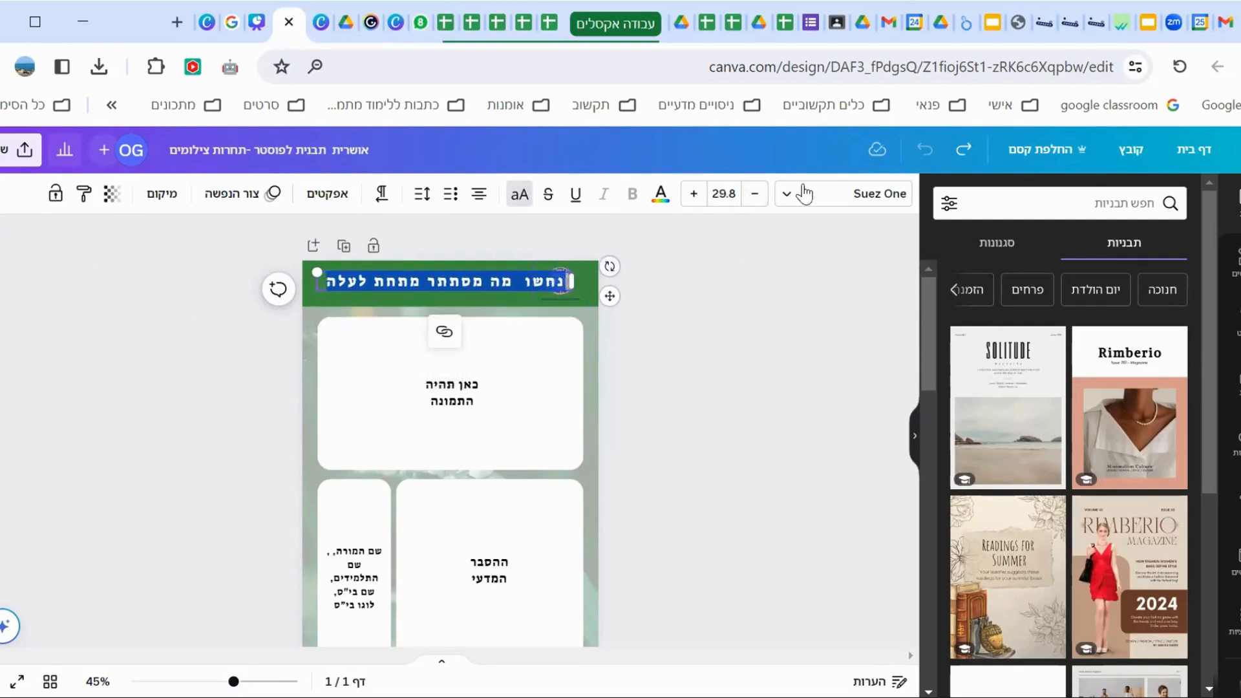
pyautogui.click(753, 194)
pyautogui.click(753, 194)
pyautogui.click(754, 193)
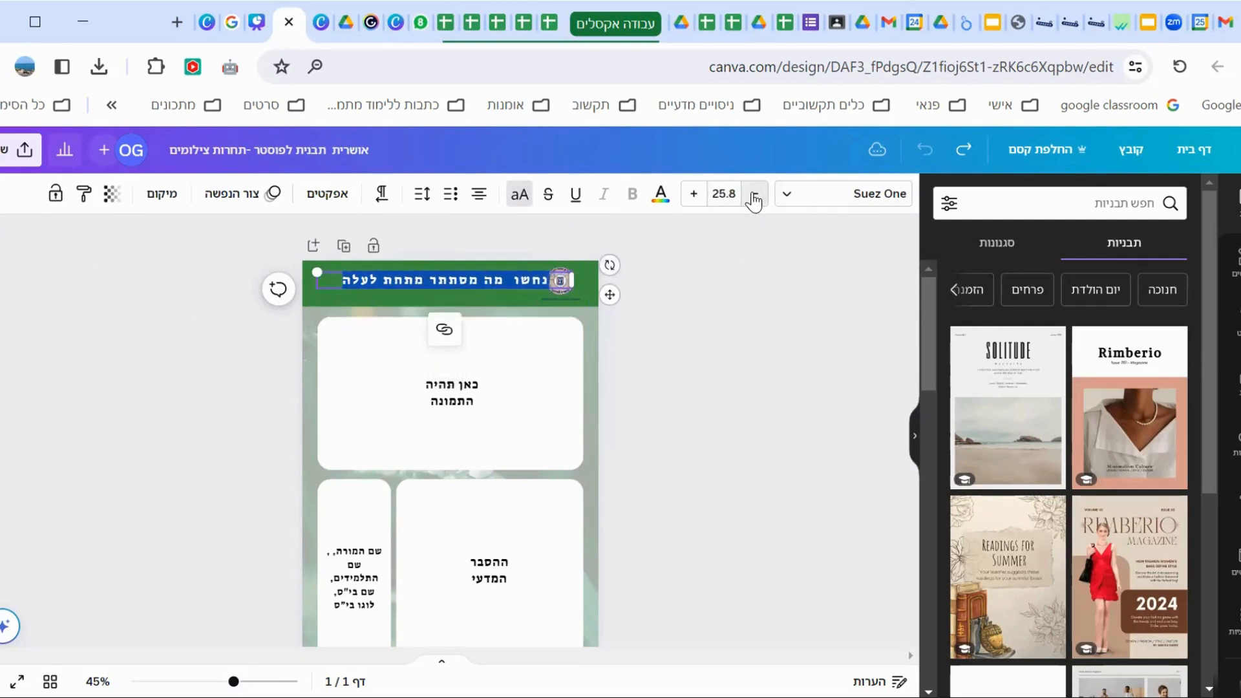
pyautogui.click(753, 194)
pyautogui.click(753, 194)
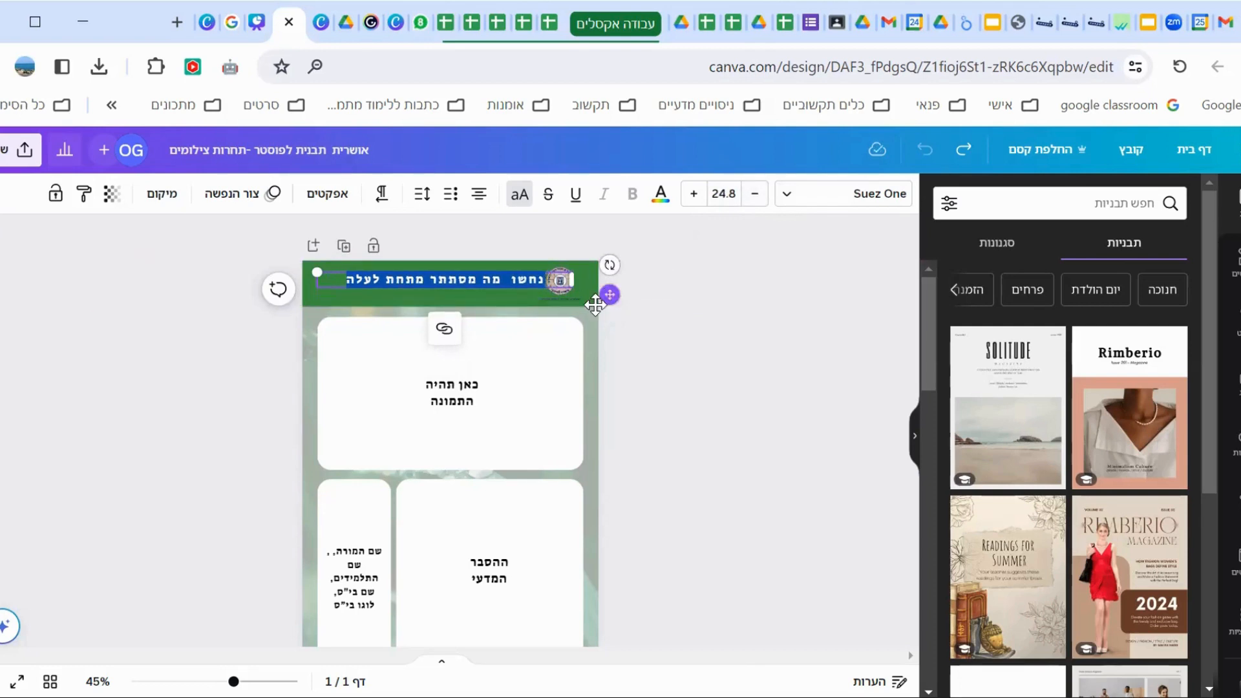
pyautogui.moveTo(609, 294); pyautogui.dragTo(601, 296)
pyautogui.click(827, 299)
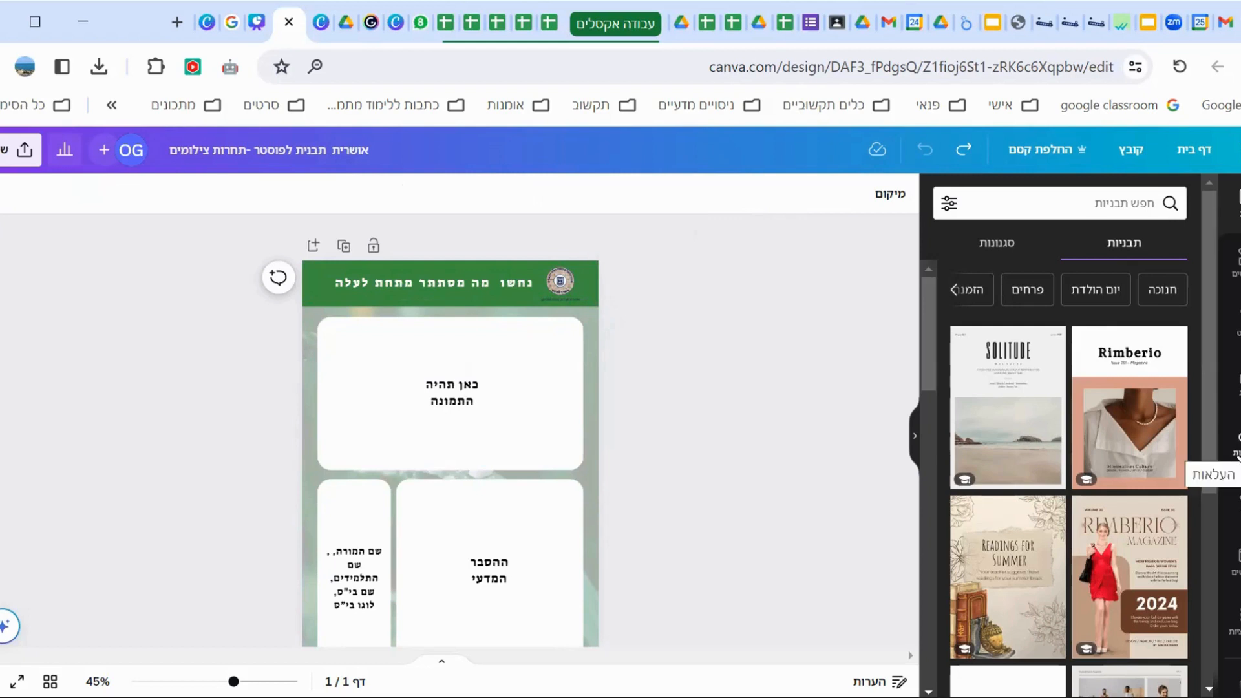
# Step: Insert the uploaded photo of the man with crossed arms and align its upper edge with the top of the picture box
pyautogui.click(1231, 442)
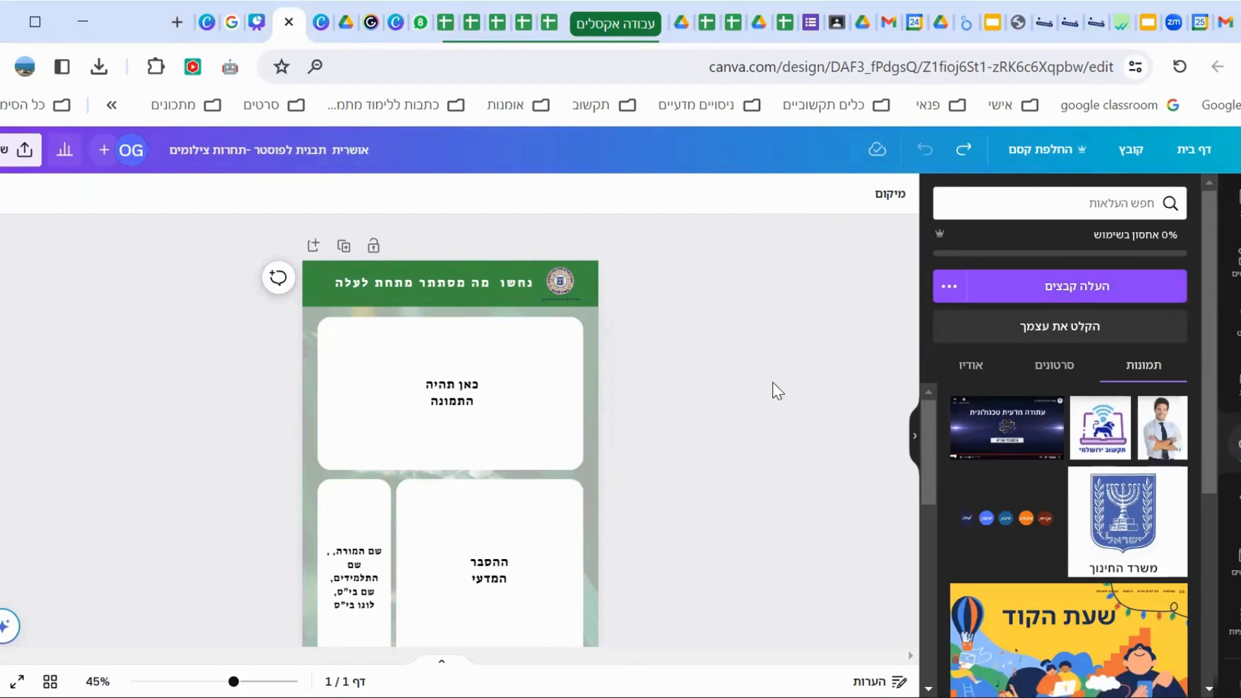
pyautogui.click(1170, 412)
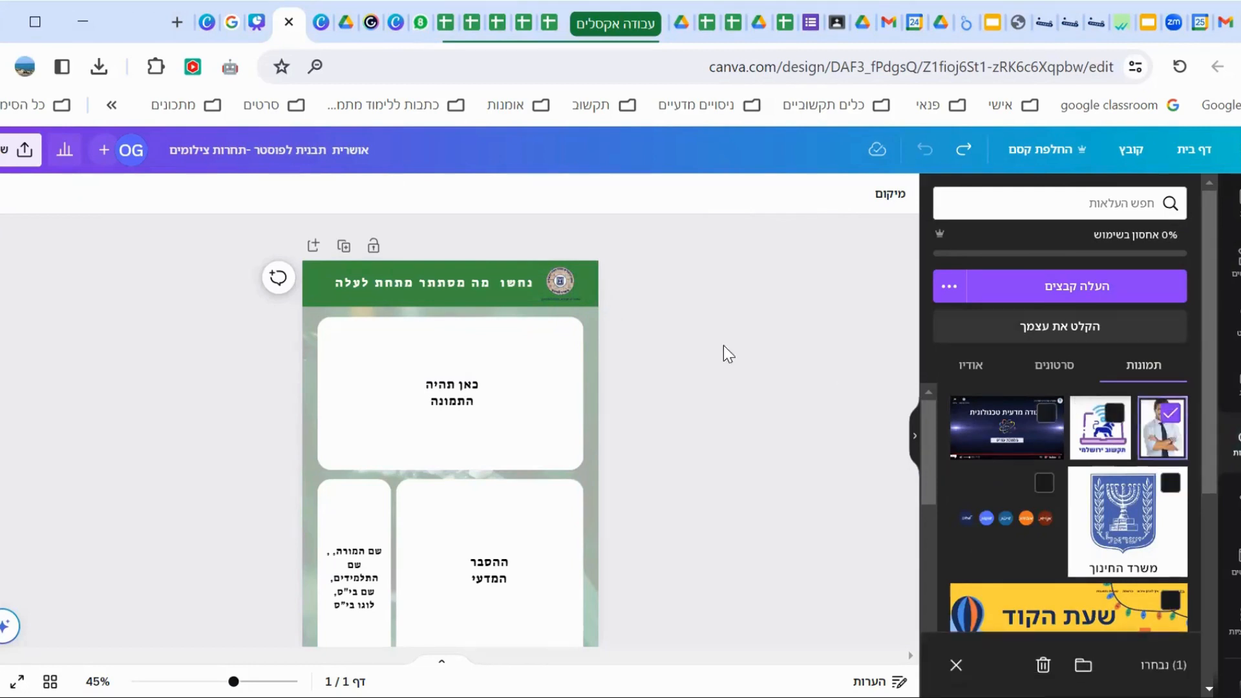
pyautogui.click(1161, 446)
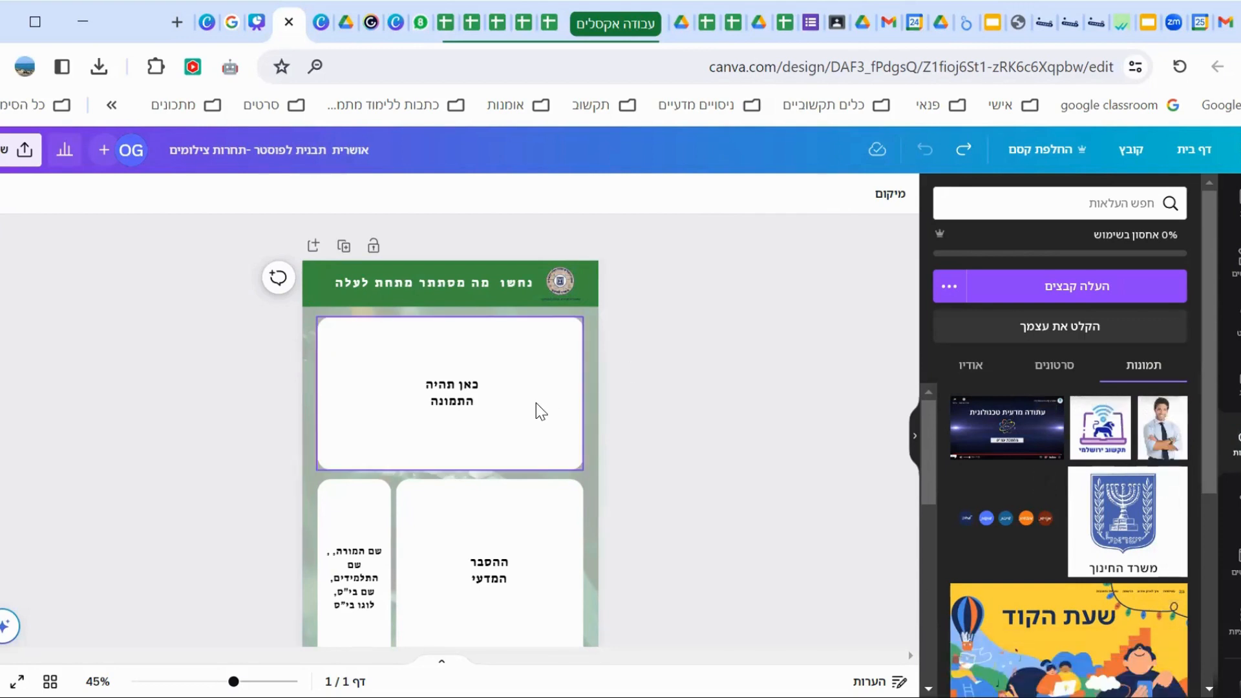
pyautogui.scroll(-2, 538, 407)
pyautogui.scroll(2, 541, 411)
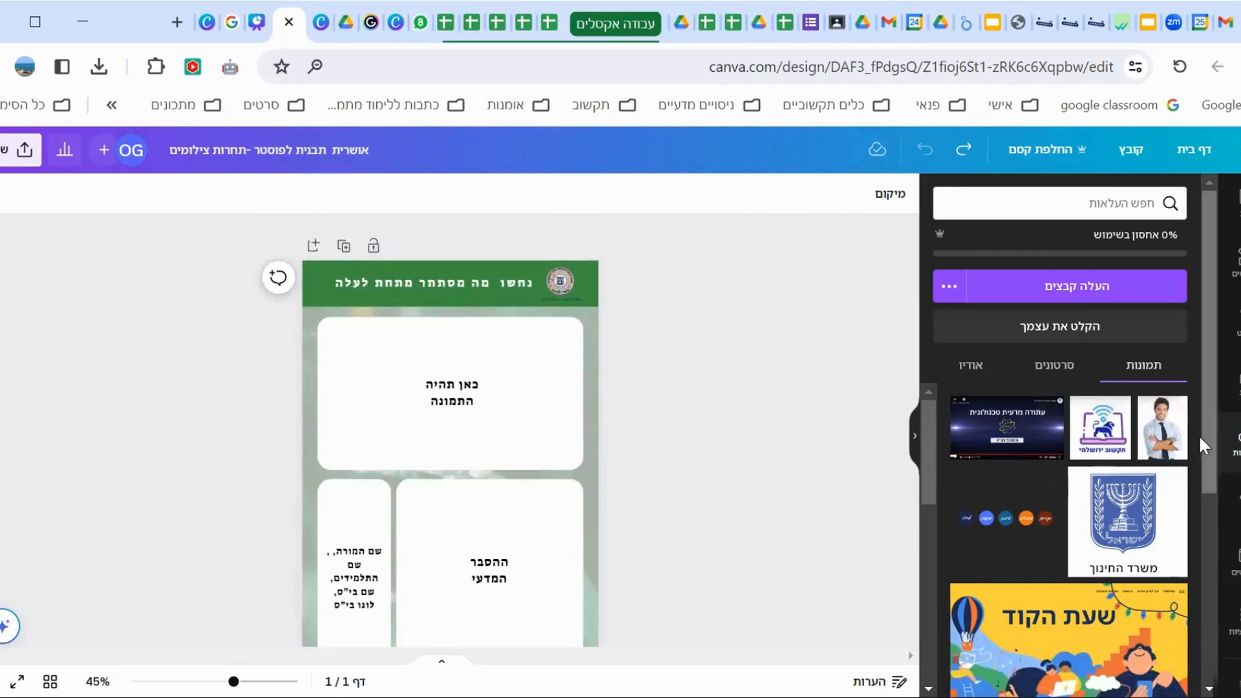
pyautogui.click(1162, 427)
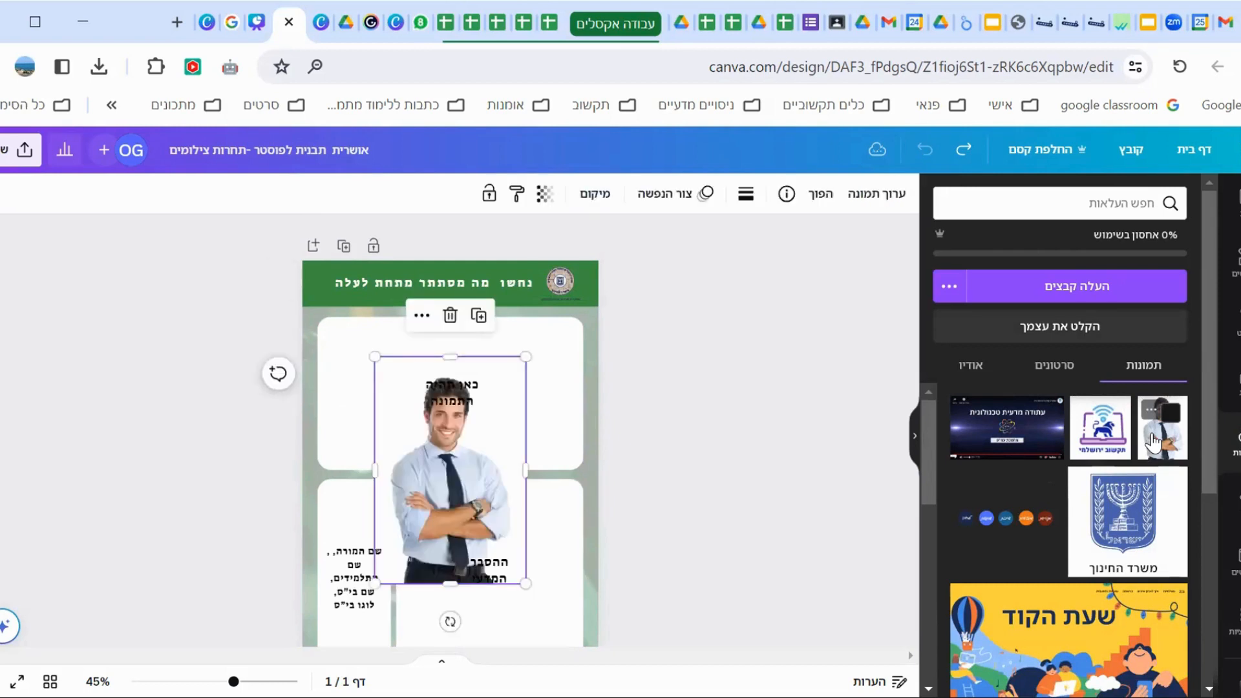
pyautogui.moveTo(478, 443); pyautogui.dragTo(470, 407)
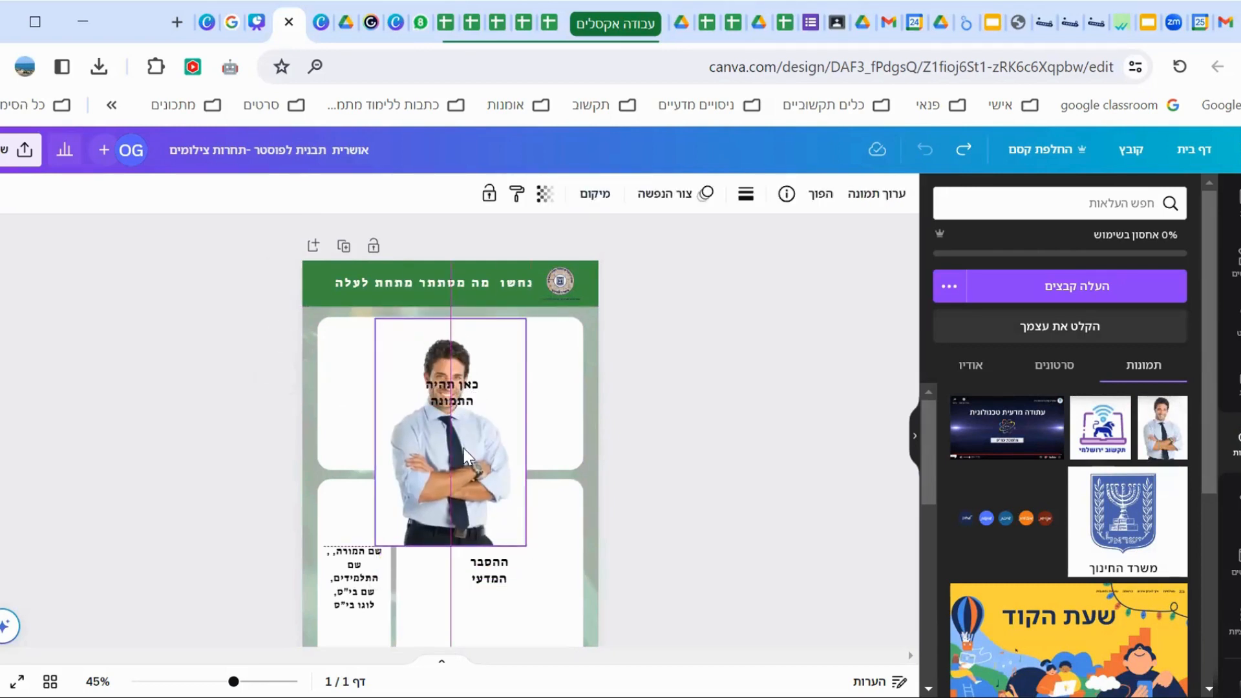
# Step: Crop the photo's height to the picture box and widen it on both sides to cover the whole box
pyautogui.moveTo(450, 546); pyautogui.dragTo(449, 470)
pyautogui.moveTo(526, 388); pyautogui.dragTo(584, 385)
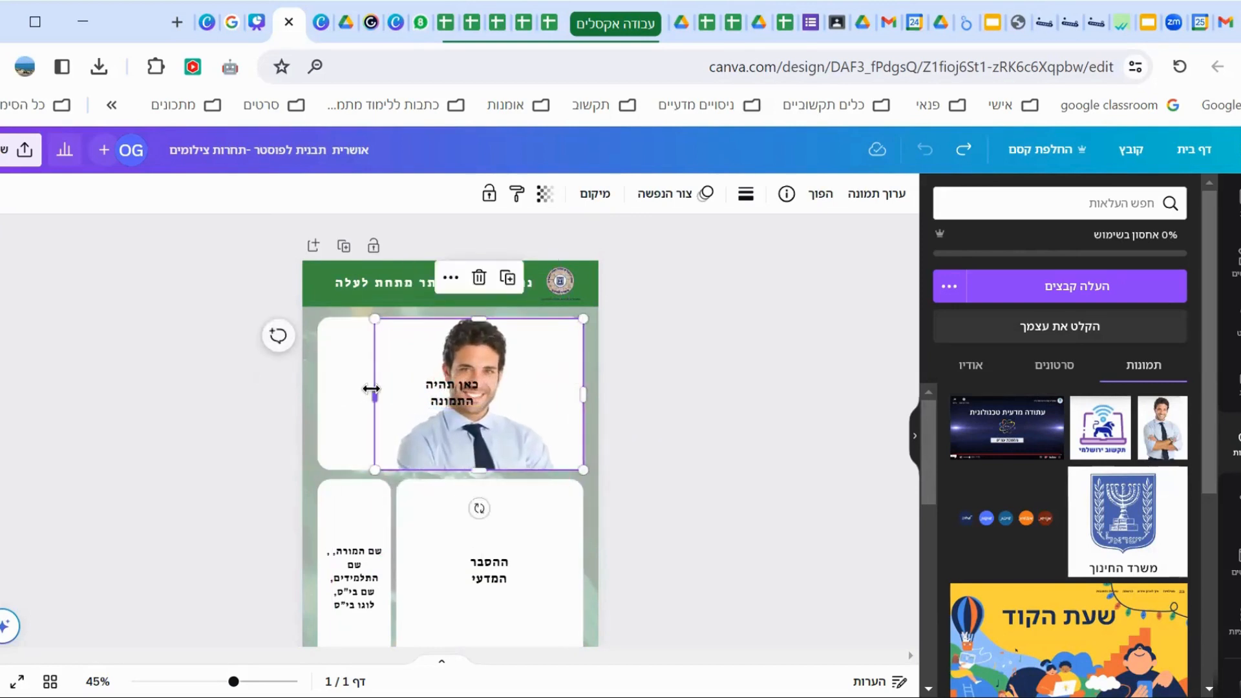
pyautogui.moveTo(374, 393); pyautogui.dragTo(316, 392)
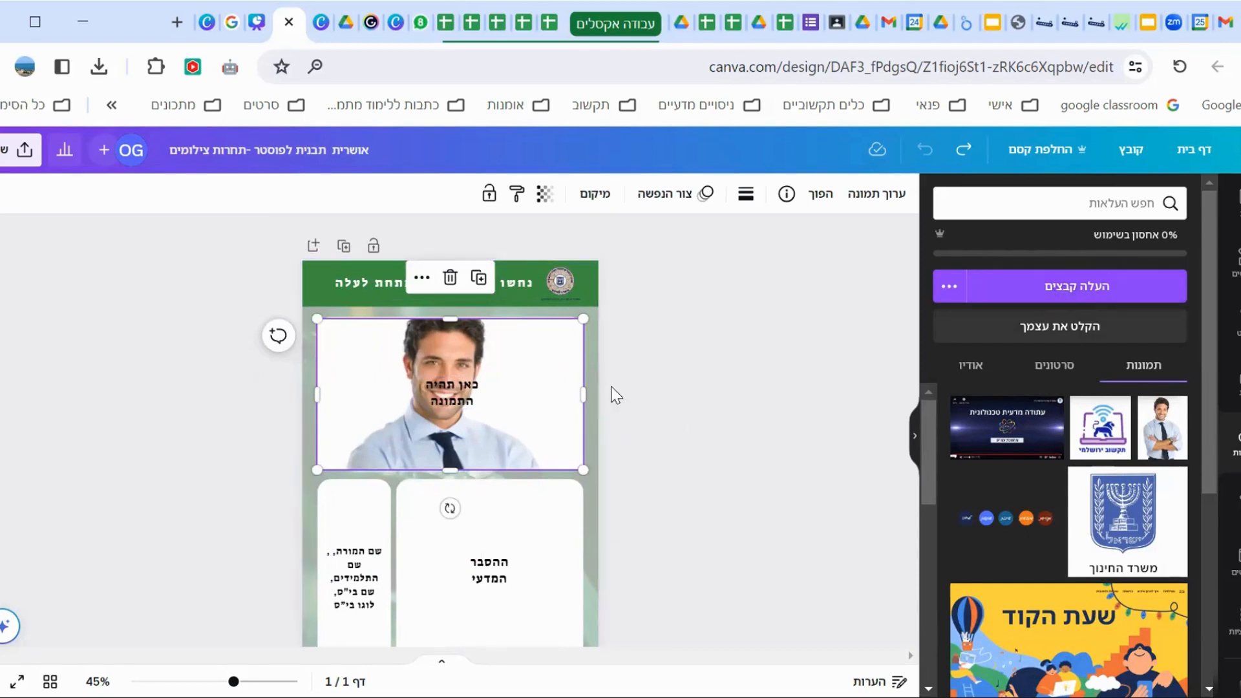
pyautogui.click(1170, 412)
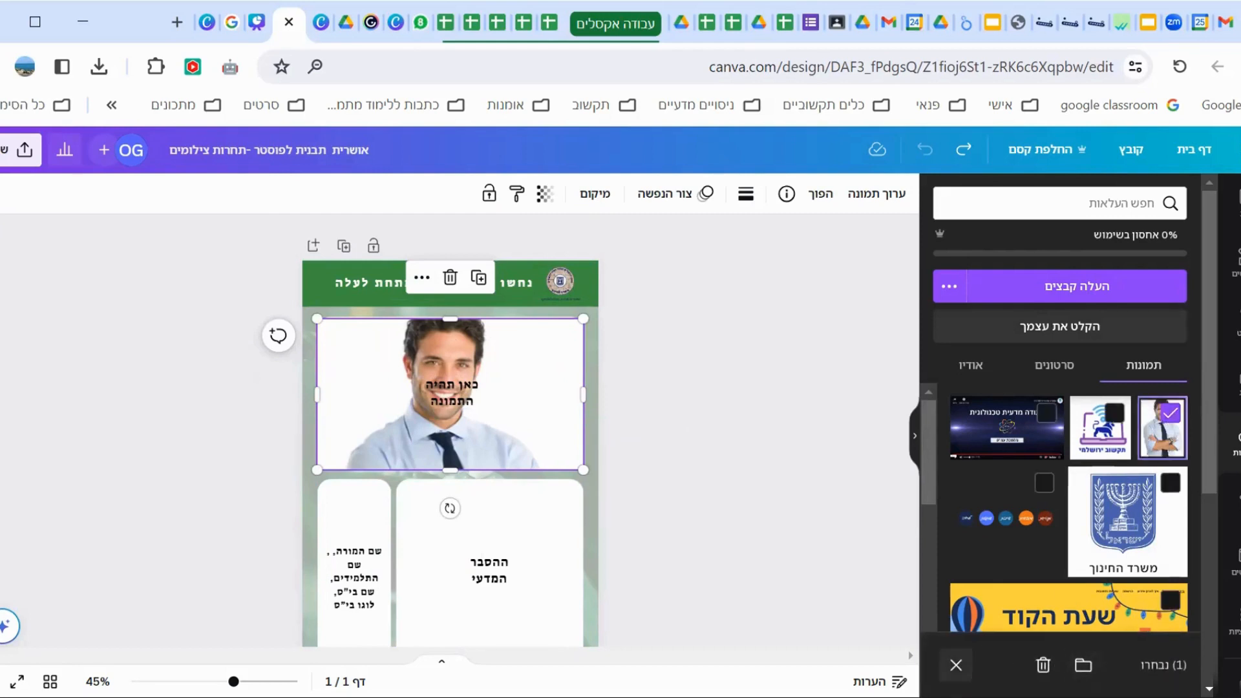
pyautogui.click(844, 517)
pyautogui.click(955, 665)
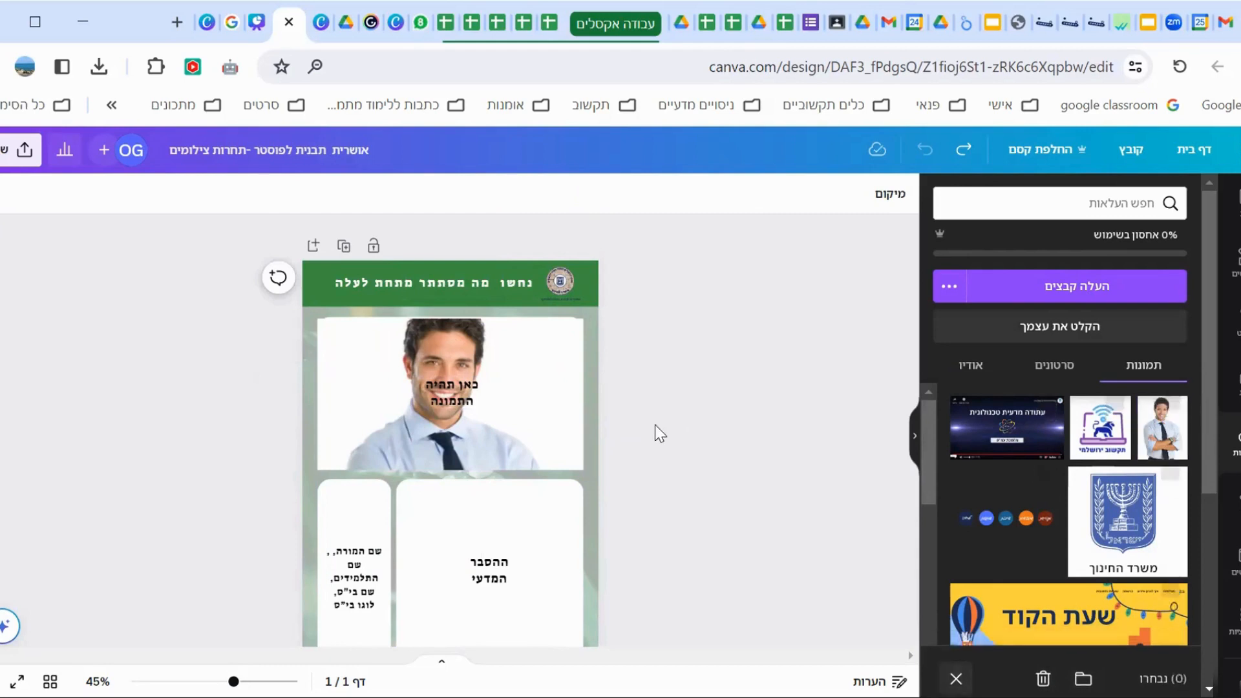
# Step: Delete the placeholder caption "כאן תהיה התמונה" that lies over the photo
pyautogui.click(463, 400)
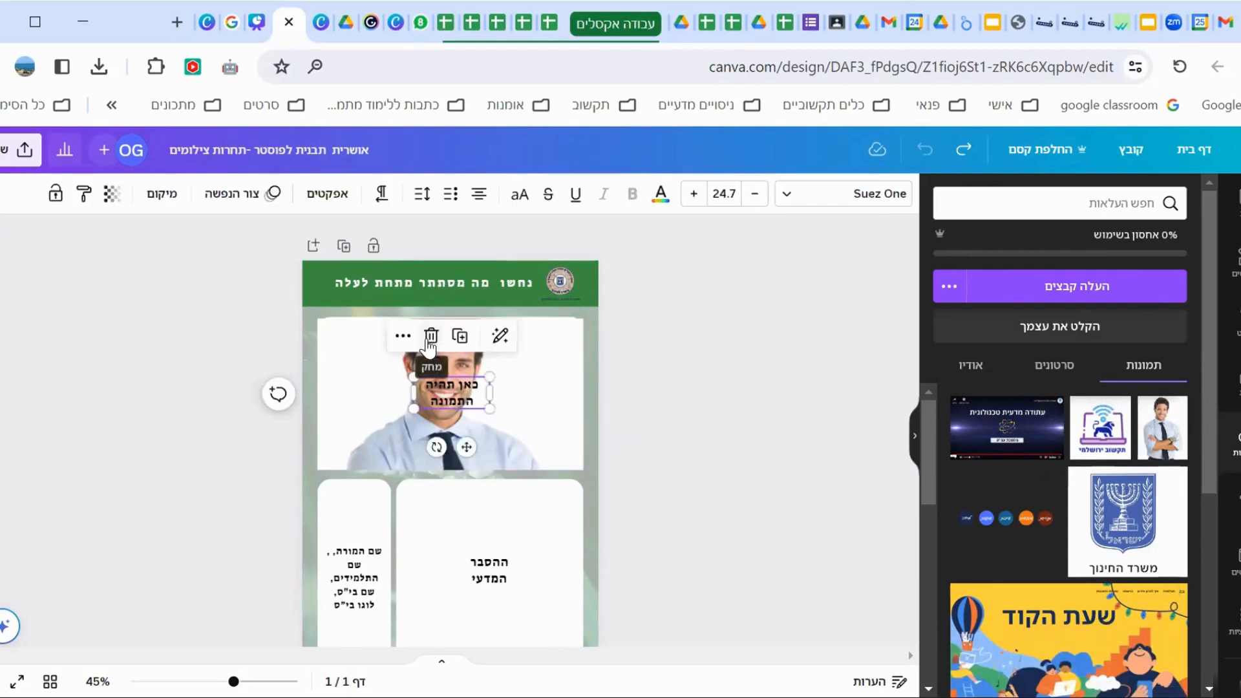
pyautogui.press('Delete')
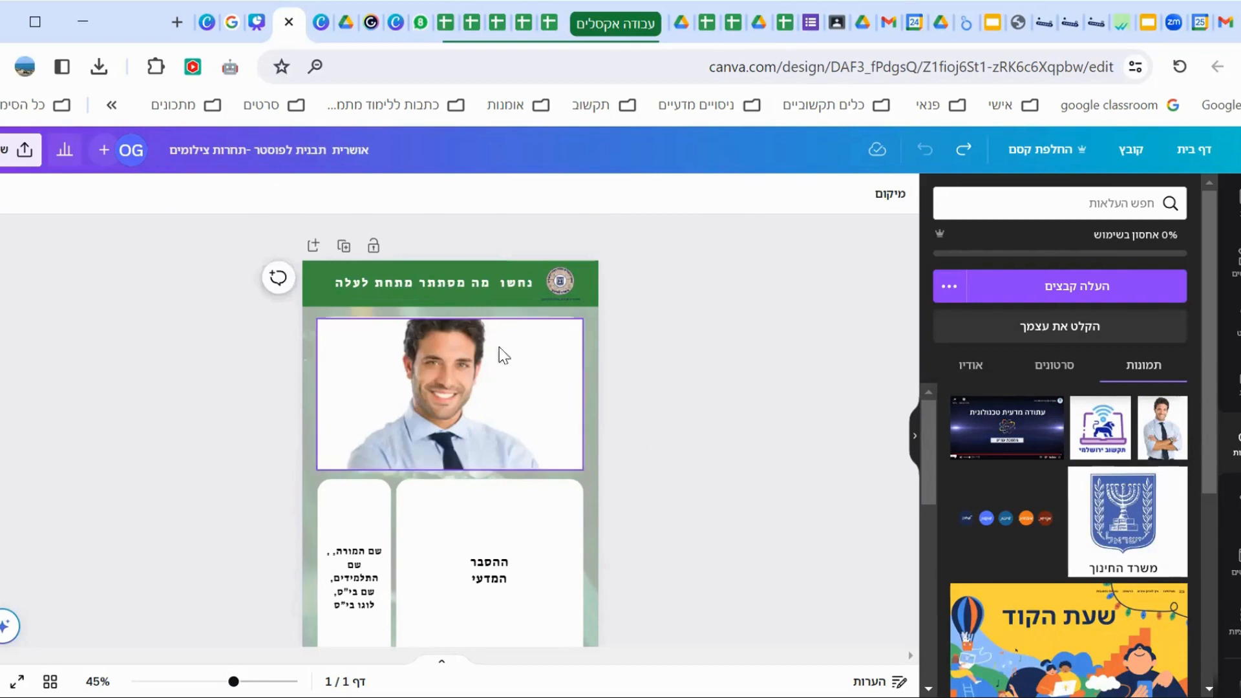
# Step: Replace the "ההסבר המדעי" placeholder with the copied encyclopedia text about fungi
pyautogui.scroll(-2, 754, 389)
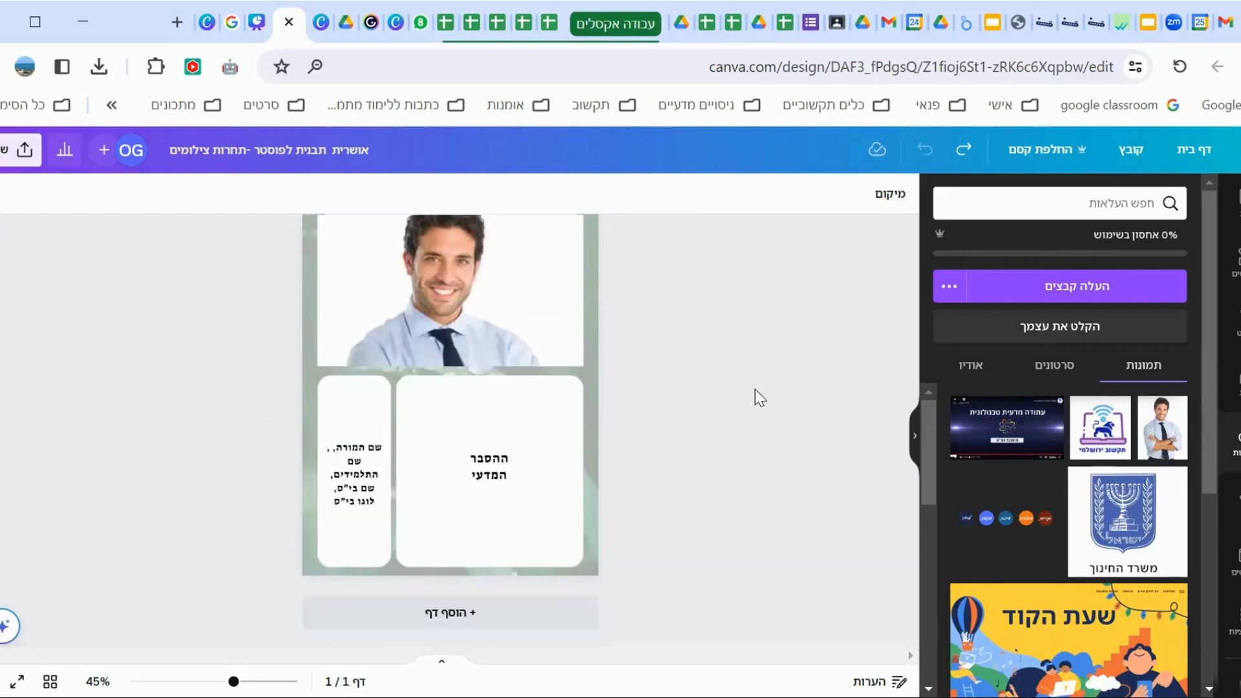
pyautogui.doubleClick(484, 472)
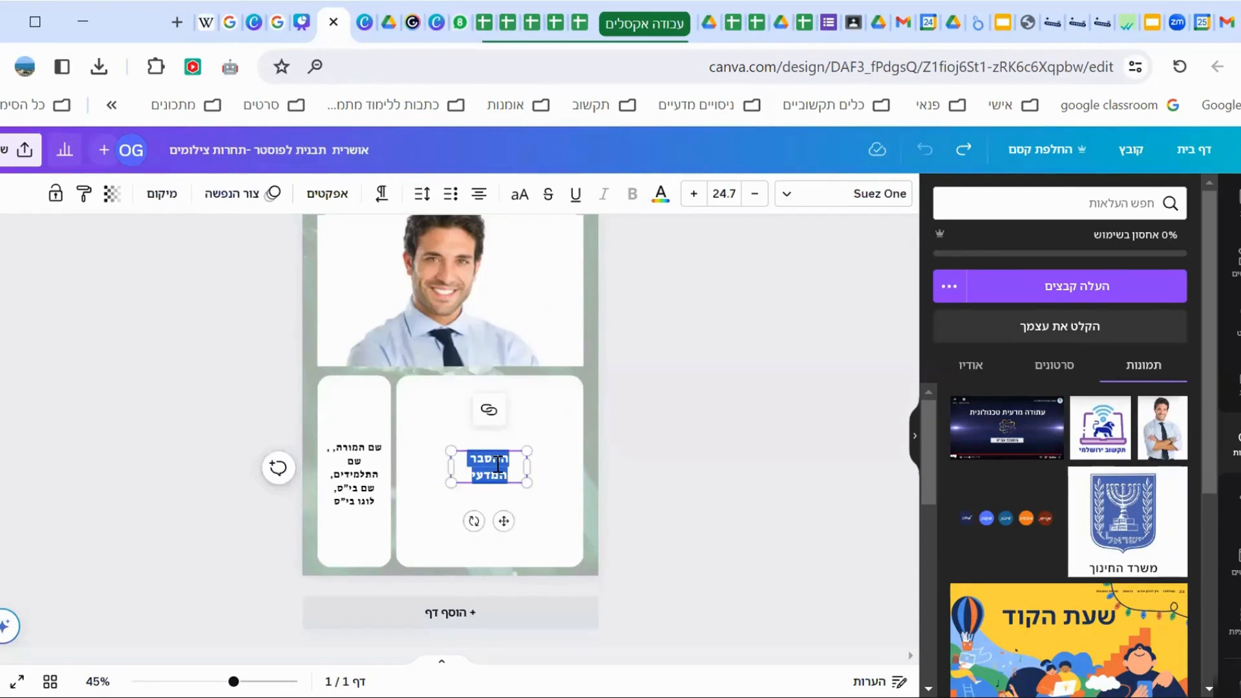
pyautogui.hotkey('ctrl', 'v')
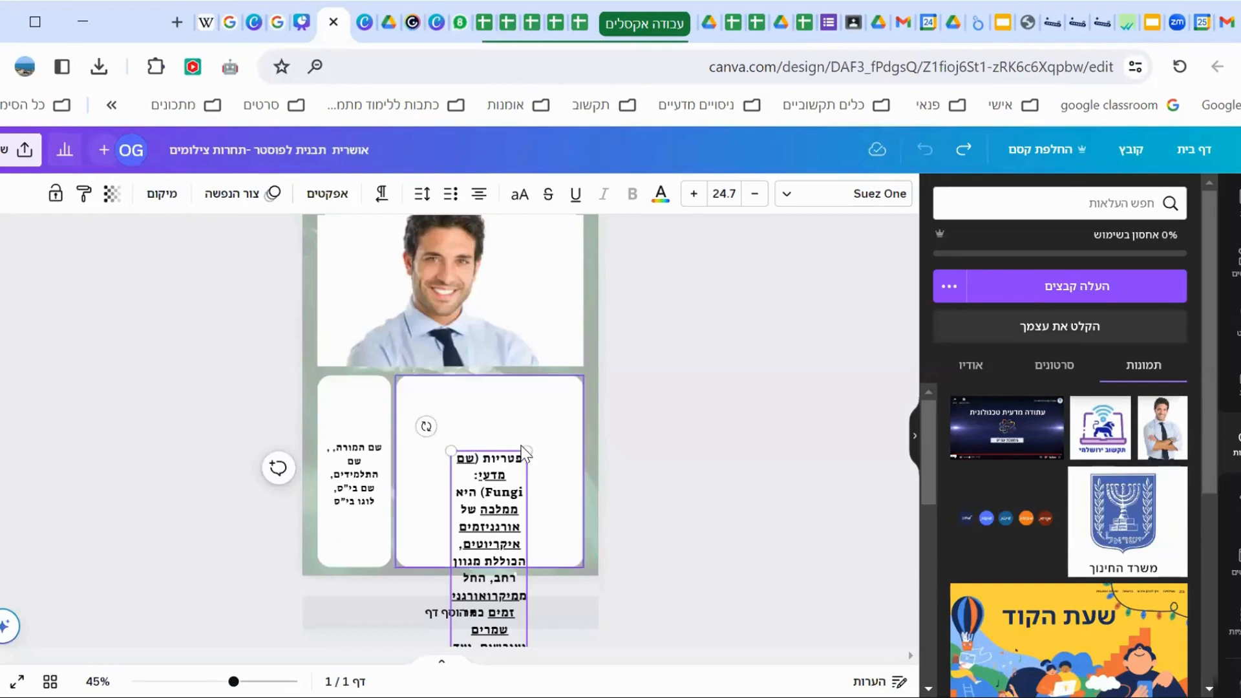
pyautogui.click(726, 469)
# Step: Move the fungi text up to the upper edge of the large white box and widen it to the box's full width
pyautogui.moveTo(496, 493); pyautogui.dragTo(541, 421)
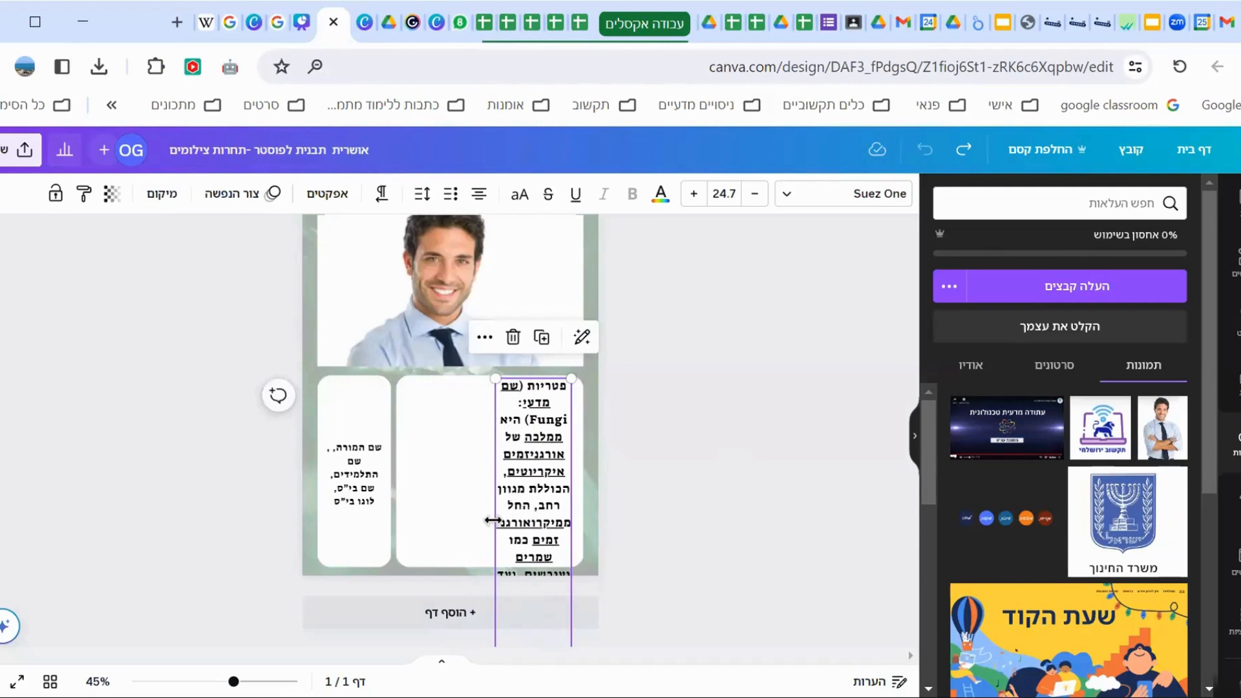
pyautogui.moveTo(493, 515); pyautogui.dragTo(398, 509)
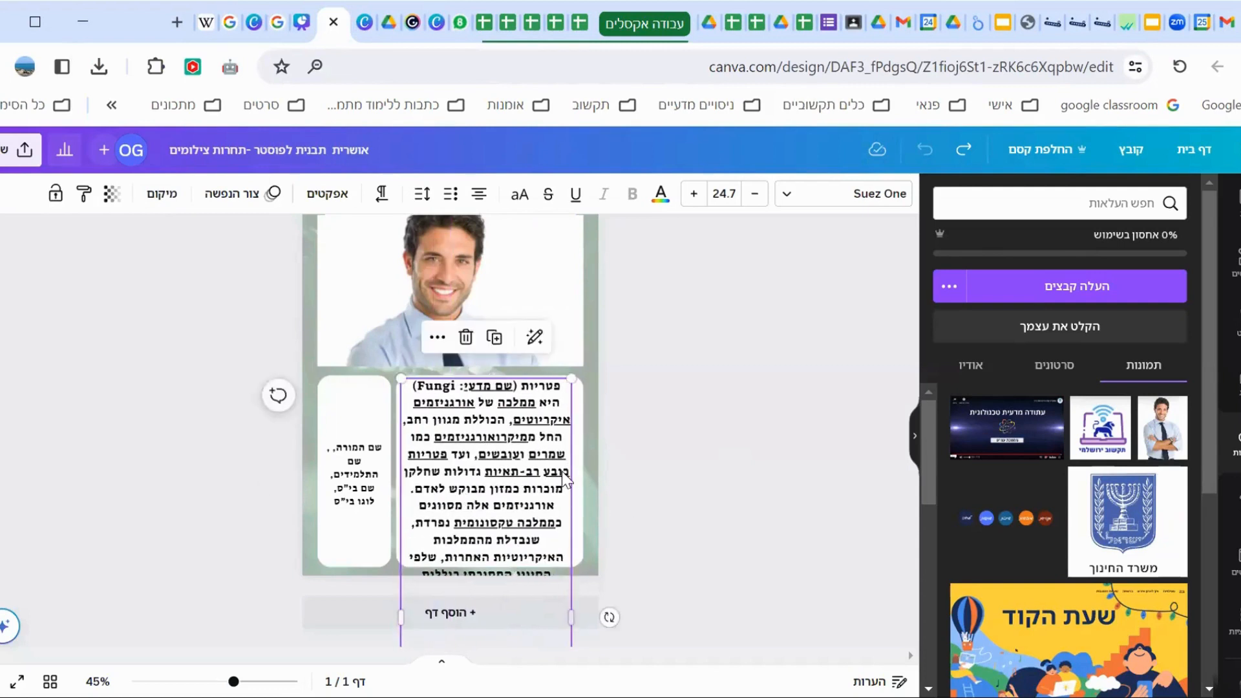
pyautogui.moveTo(570, 467); pyautogui.dragTo(581, 459)
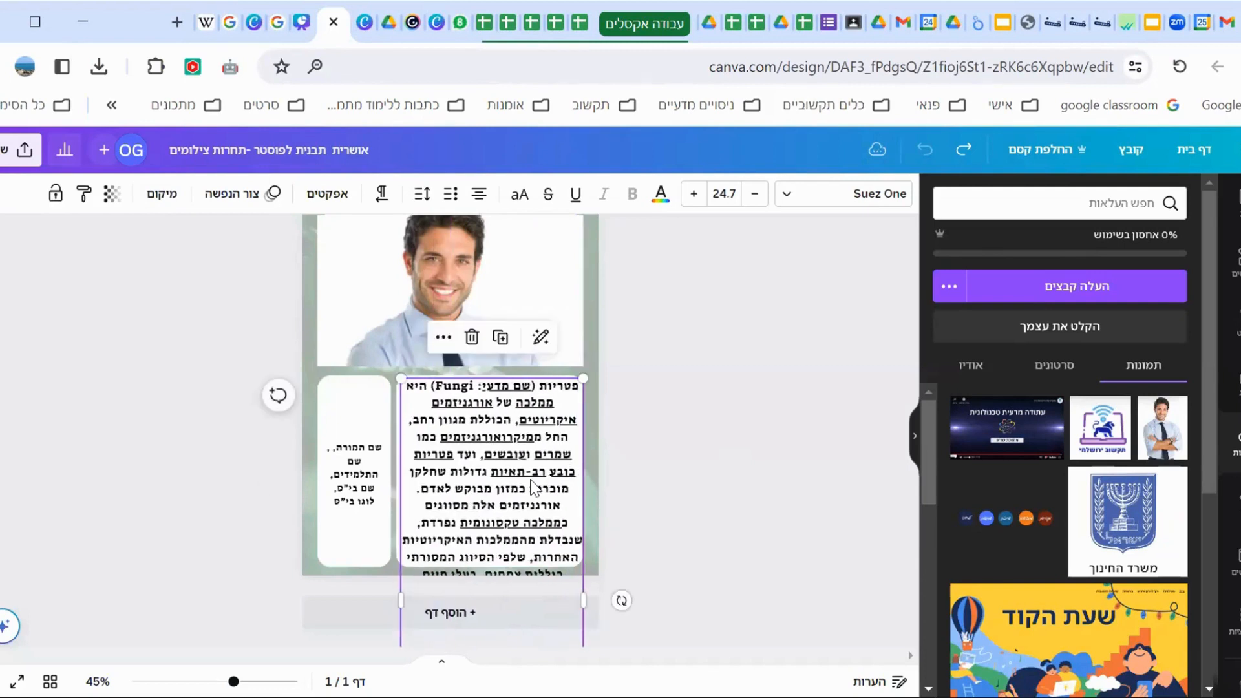
# Step: Reduce the font size of the entire fungi text to 15.7 to fit it in the white box
pyautogui.scroll(-3, 541, 518)
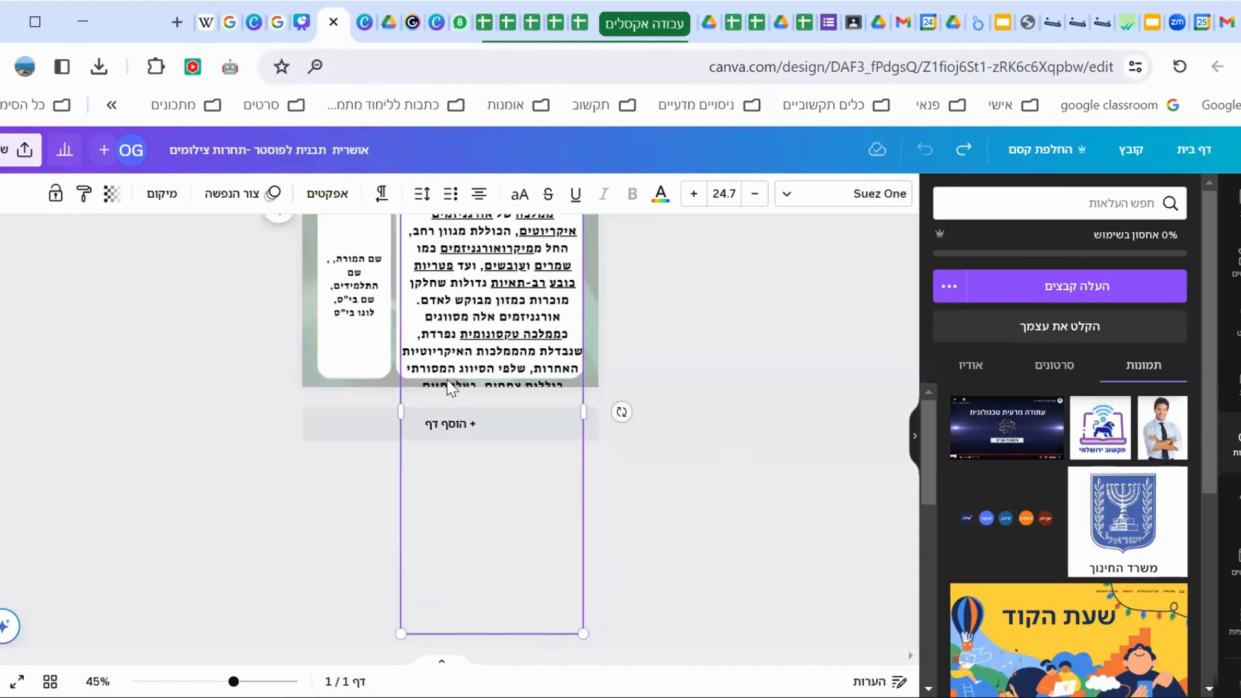
pyautogui.scroll(3, 653, 526)
pyautogui.doubleClick(545, 457)
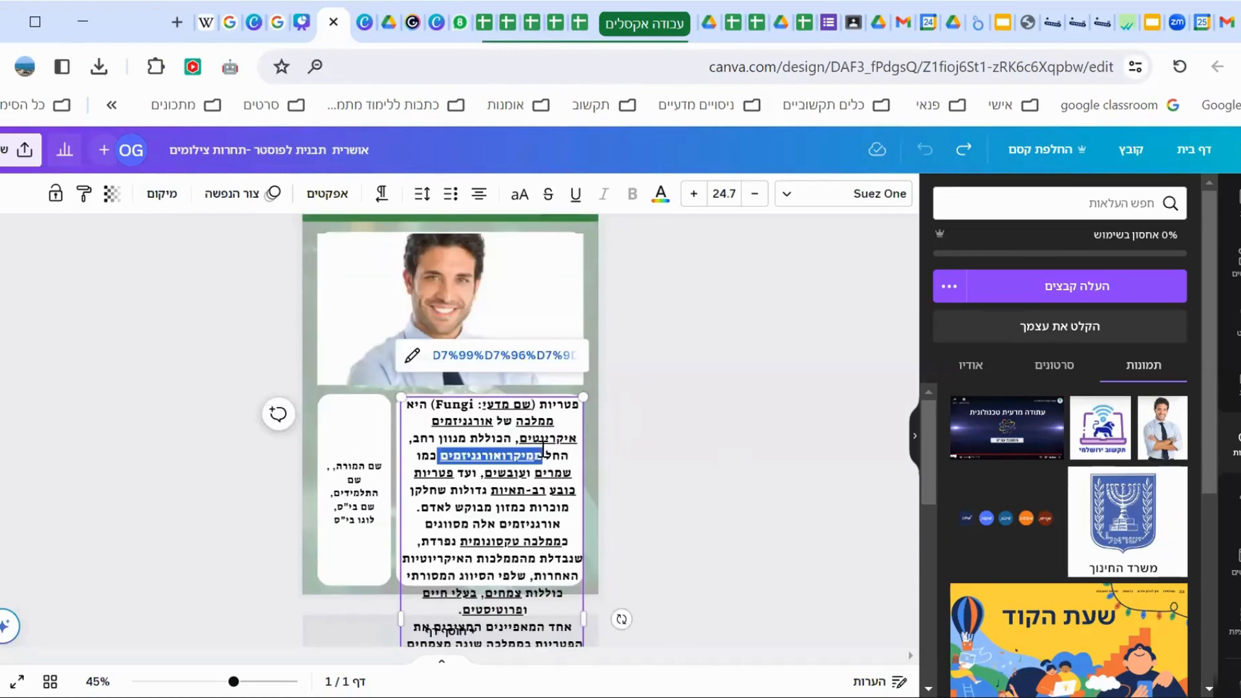
pyautogui.hotkey('ctrl', 'a')
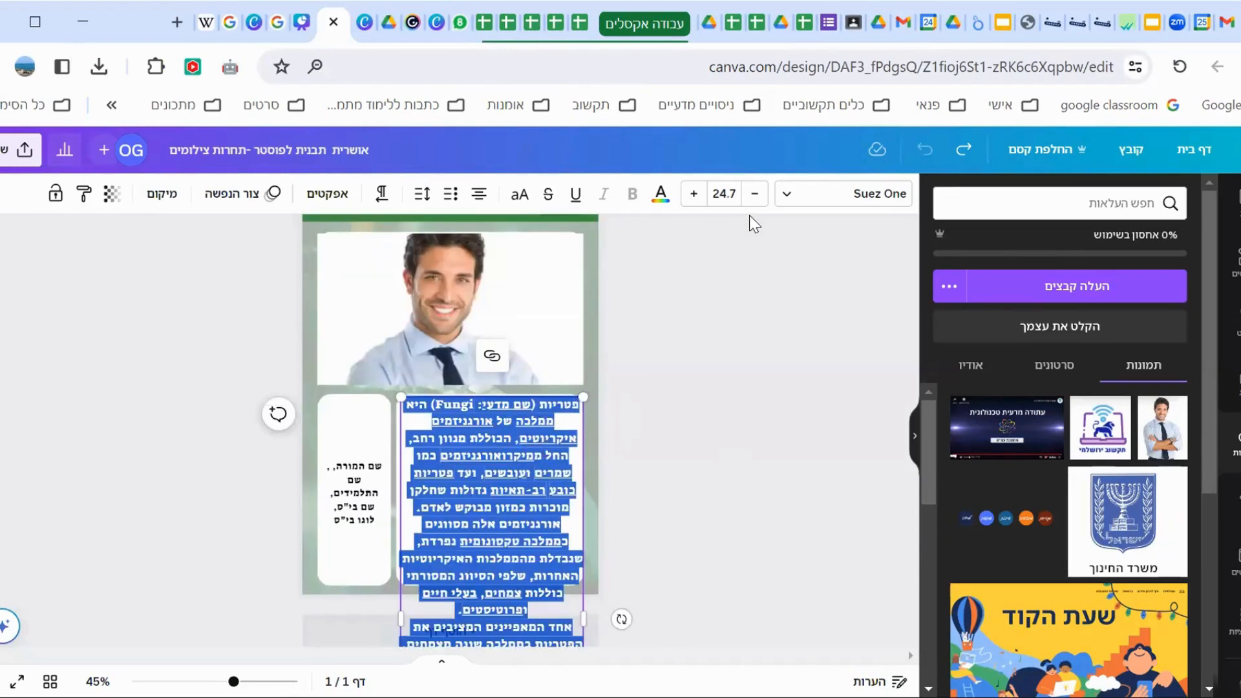
pyautogui.hotkey('ctrl', 'shift', ',')
pyautogui.hotkey('ctrl', 'shift', ',')
pyautogui.hotkey('ctrl', 'shift', ',')
pyautogui.hotkey('ctrl', 'shift', ',')
pyautogui.hotkey('ctrl', 'shift', ',')
pyautogui.hotkey('ctrl', 'shift', ',')
pyautogui.hotkey('ctrl', 'shift', ',')
pyautogui.hotkey('ctrl', 'shift', ',')
pyautogui.hotkey('ctrl', 'shift', ',')
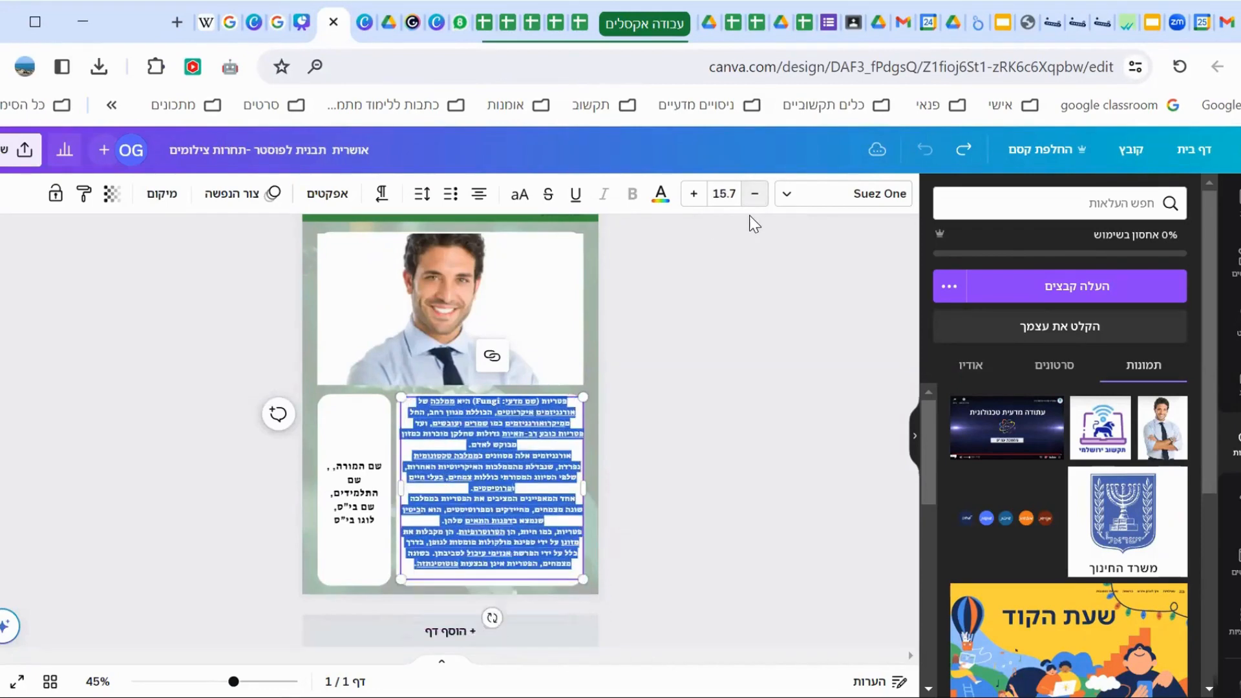
# Step: Shift the fungi text block slightly down and left inside the large white box
pyautogui.click(684, 357)
pyautogui.click(533, 452)
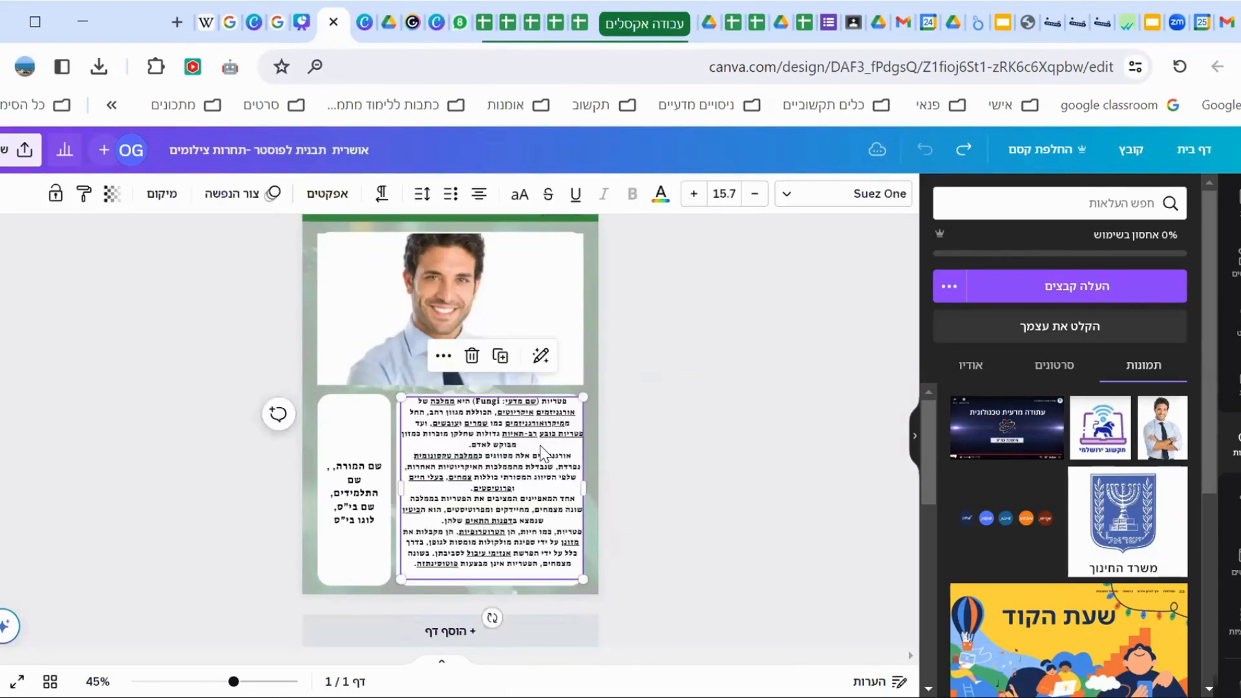
pyautogui.click(651, 457)
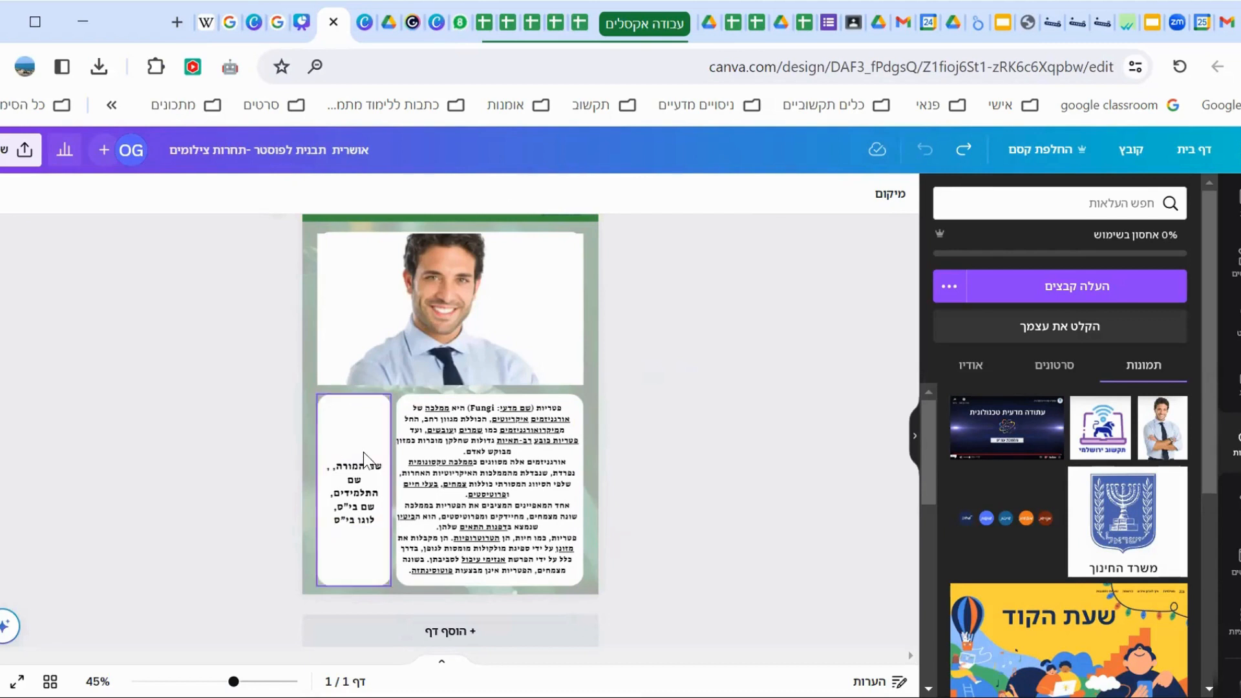
pyautogui.doubleClick(363, 472)
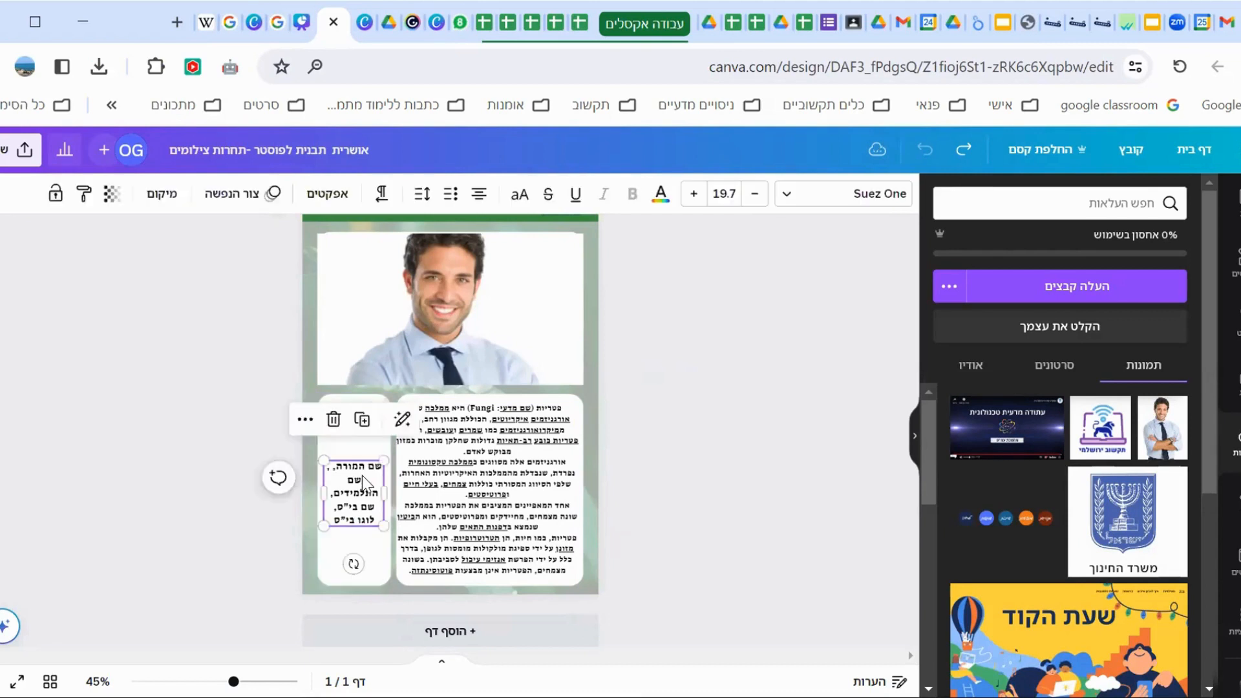
pyautogui.click(359, 515)
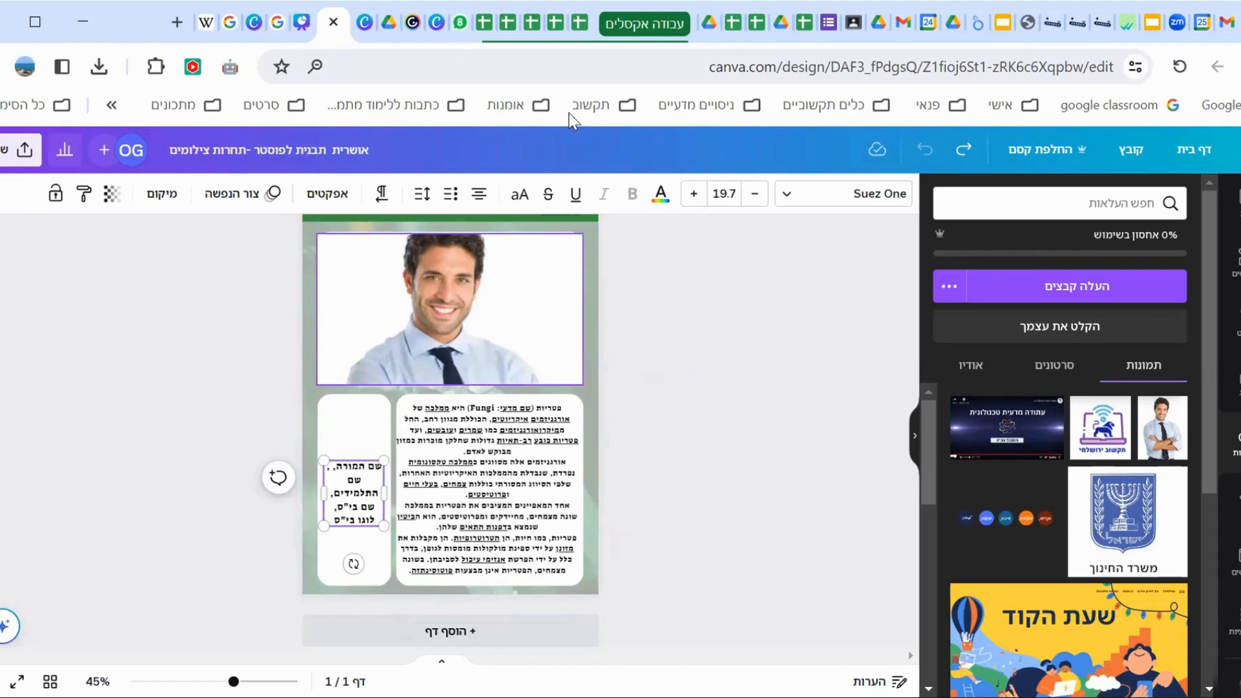
# Step: Search Google Images for "בי"ס גופנה" in a new browser tab
pyautogui.click(178, 21)
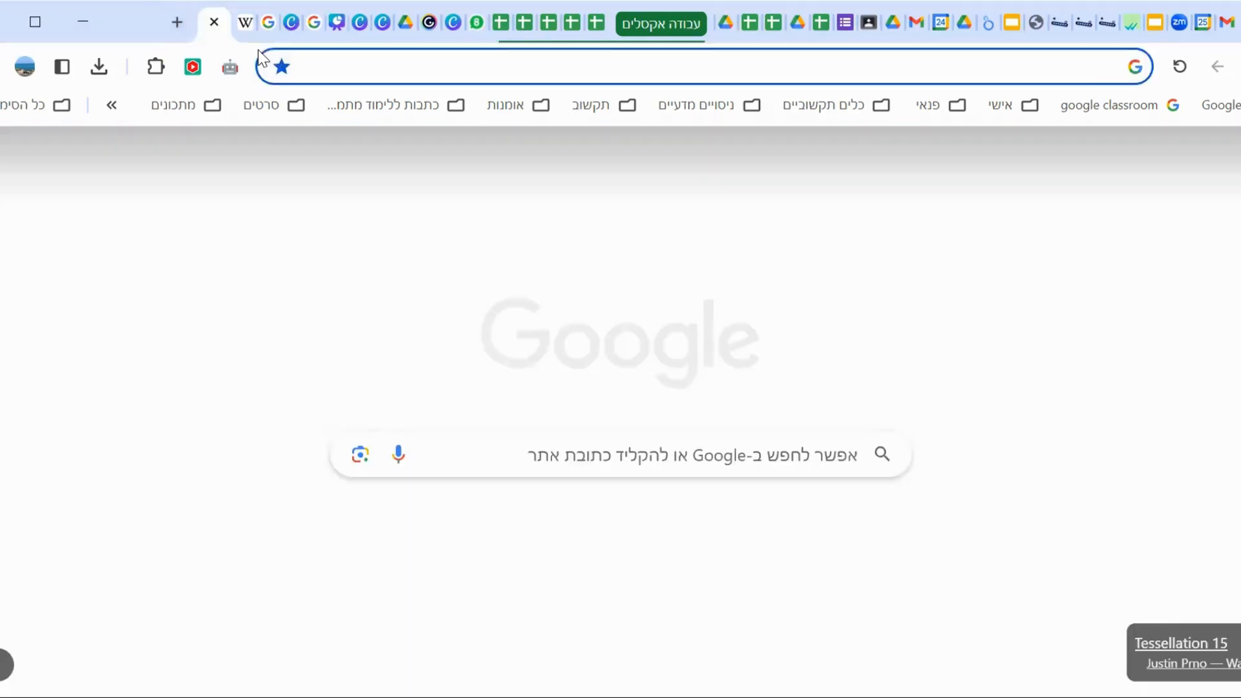
pyautogui.write('בי"ס גופנ')
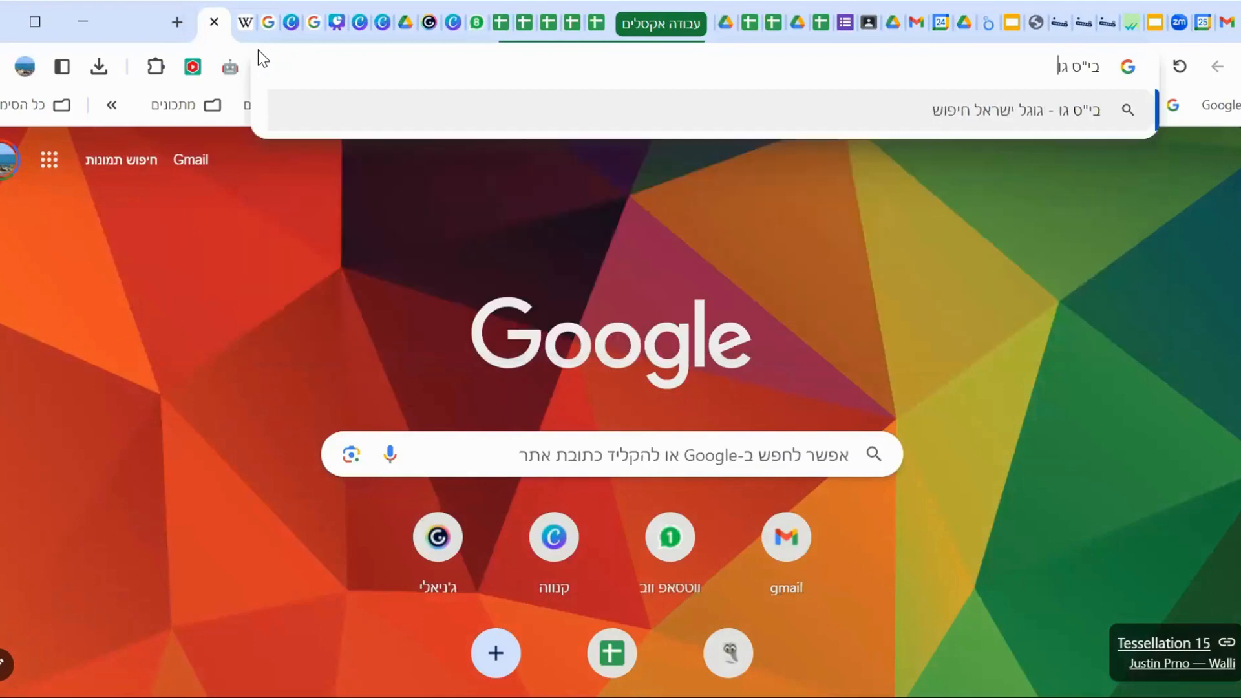
pyautogui.write('ה')
pyautogui.press('Return')
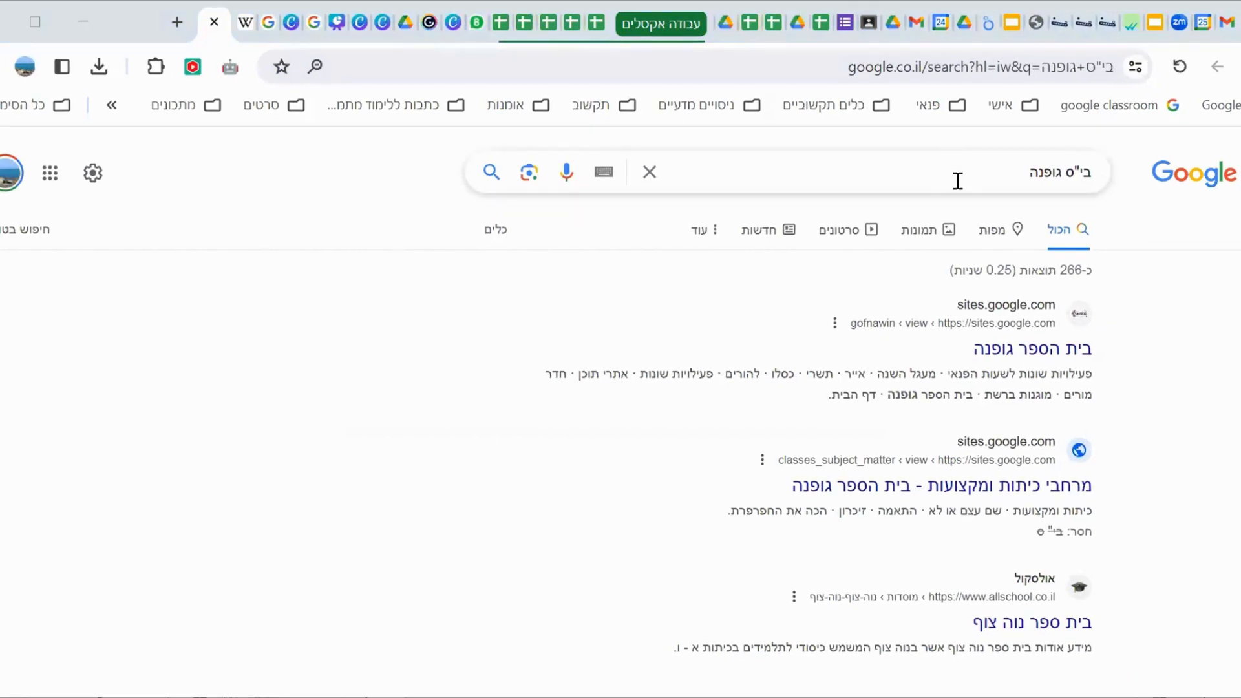
pyautogui.click(943, 237)
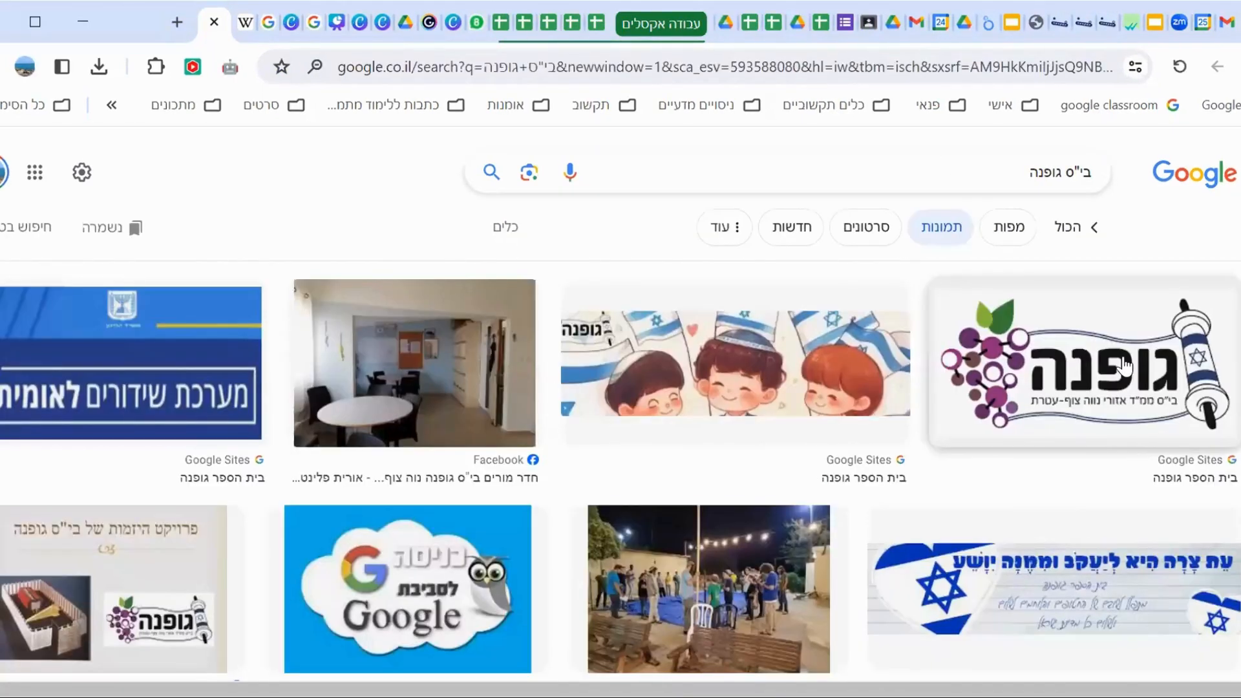
# Step: Open the גופנה school logo with the grapes and scroll from the results and copy the image
pyautogui.click(1124, 365)
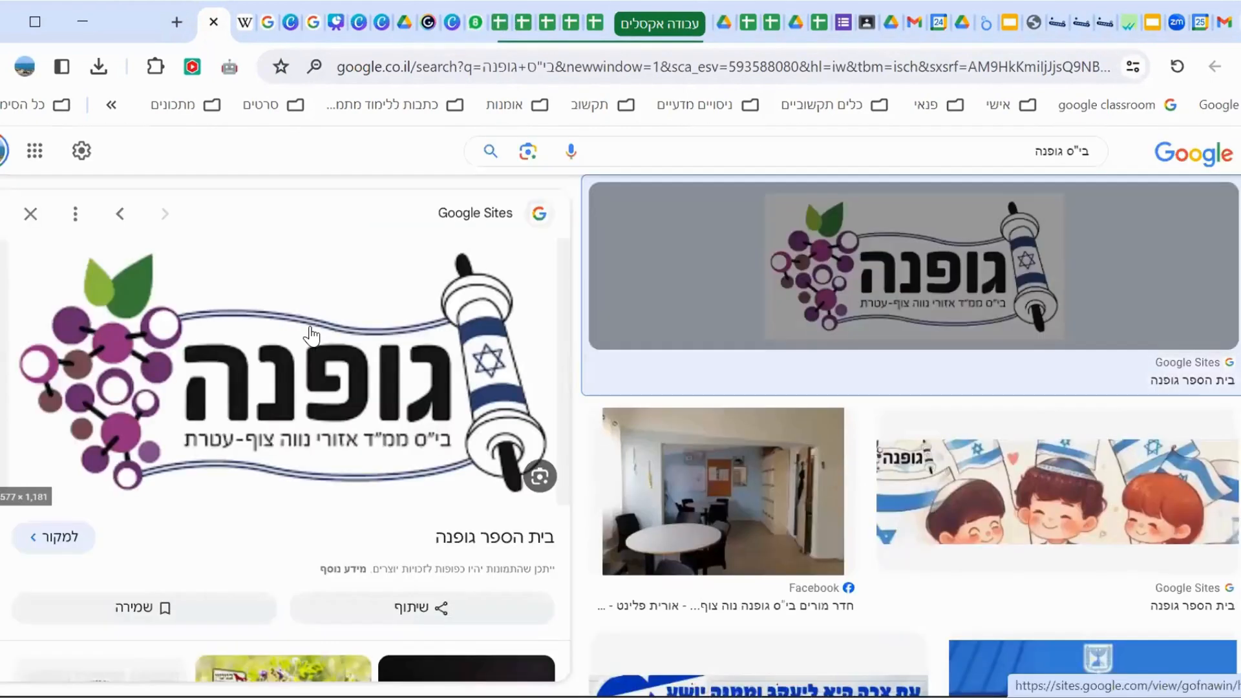
pyautogui.rightClick(311, 333)
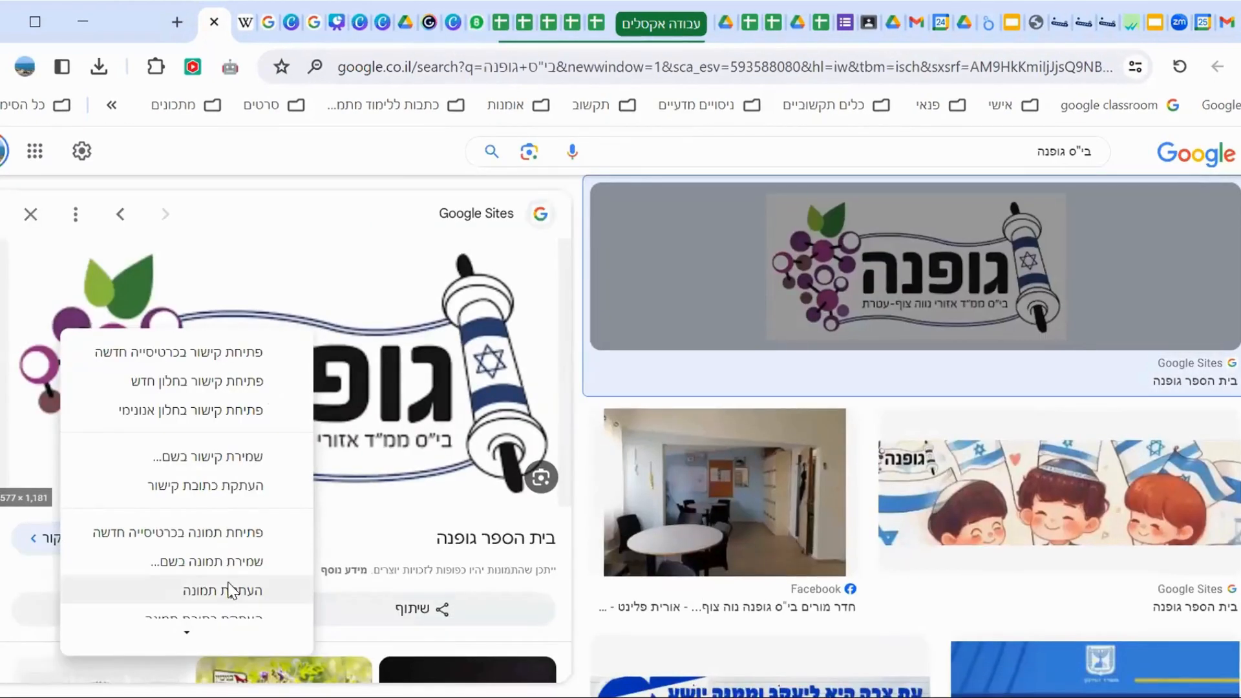
pyautogui.click(230, 590)
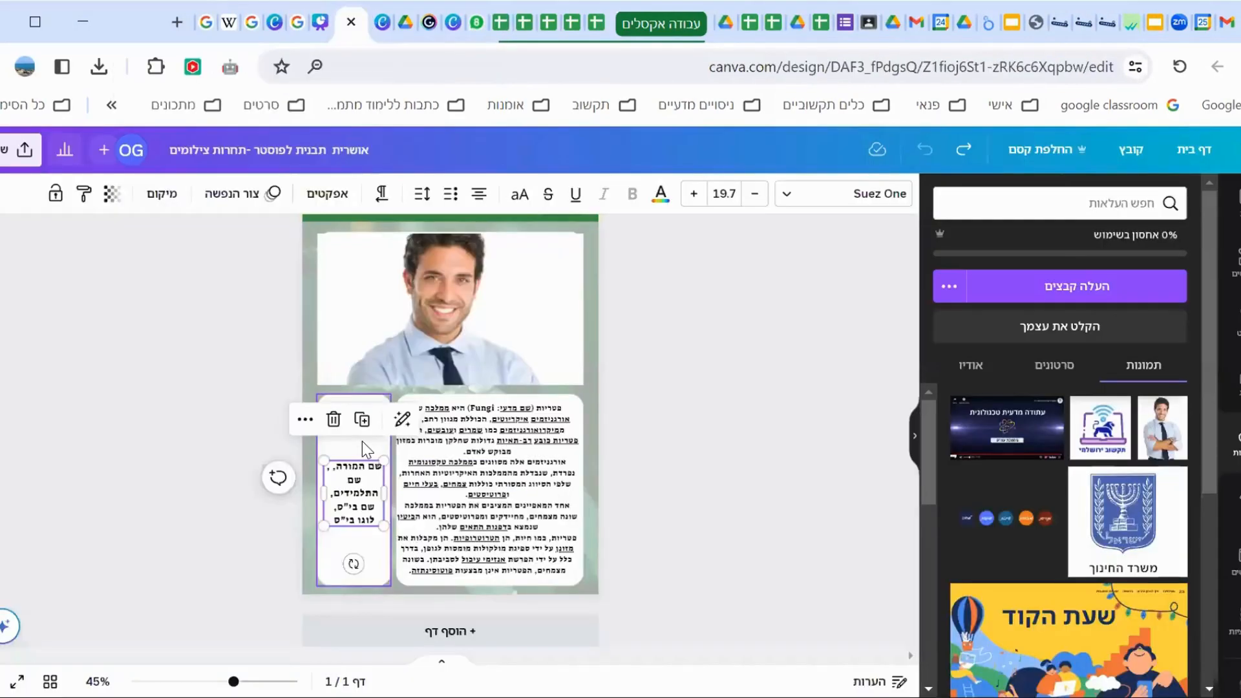
# Step: Switch back to the Canva poster, paste the school logo and fit it at reduced size into the upper part of the narrow white box
pyautogui.click(362, 441)
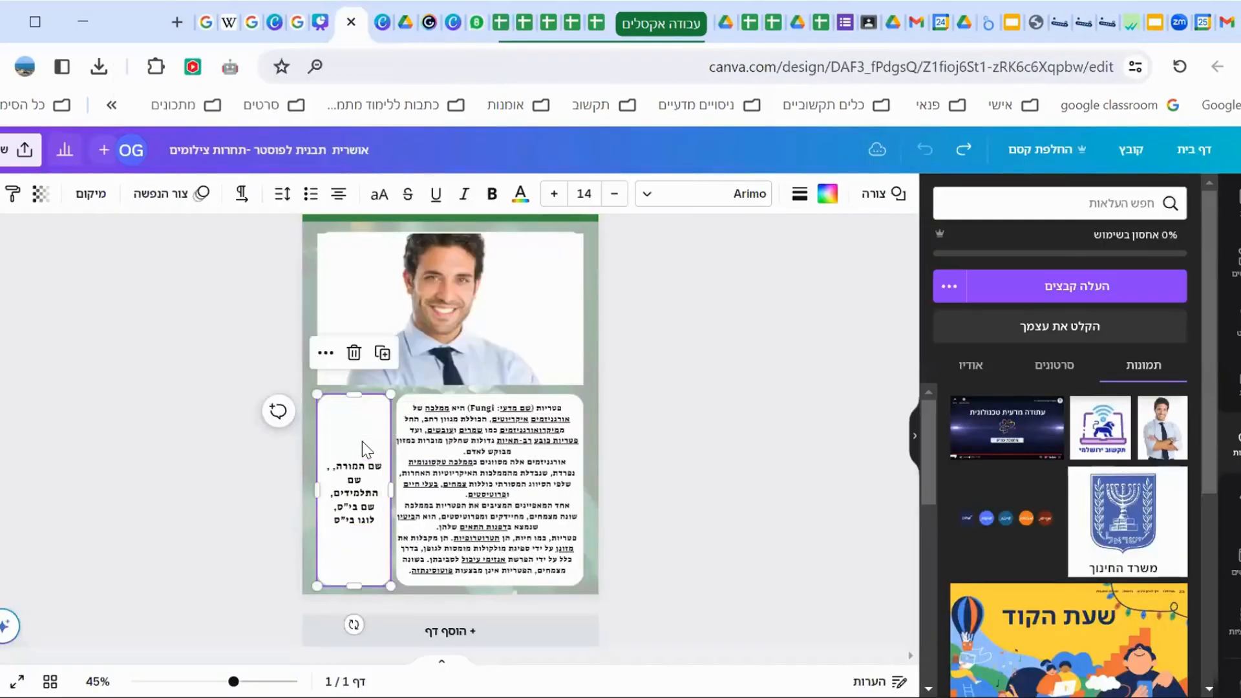
pyautogui.click(653, 389)
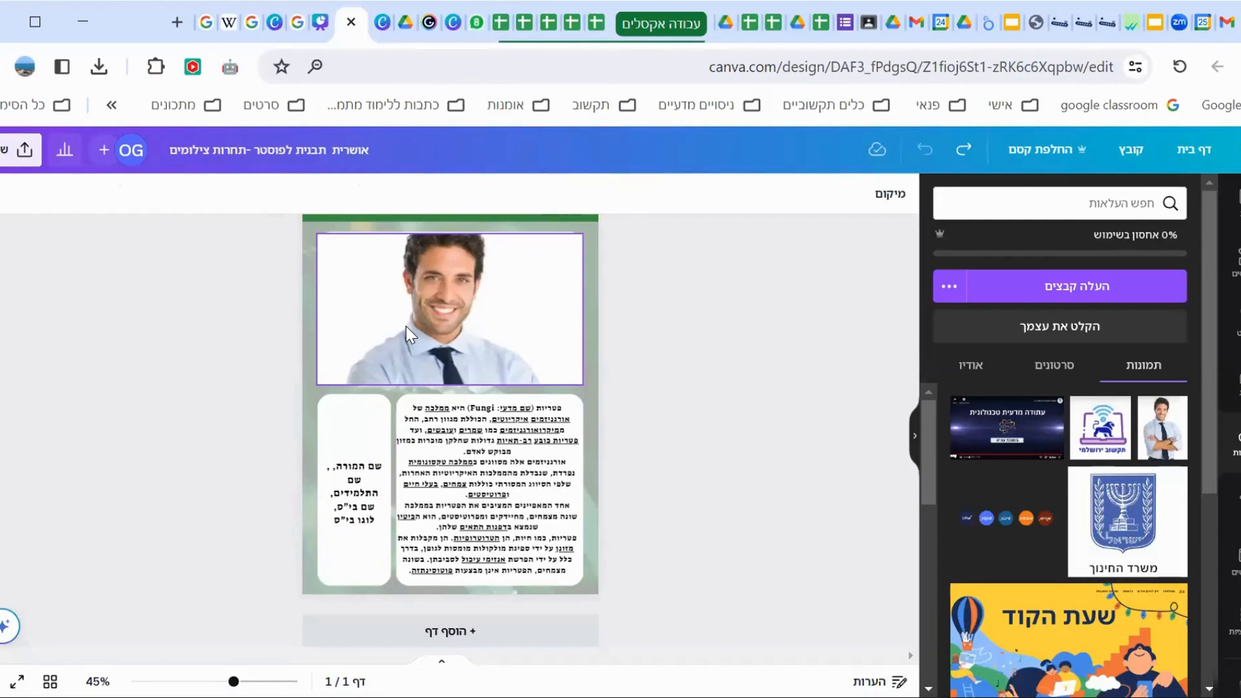
pyautogui.hotkey('ctrl', 'v')
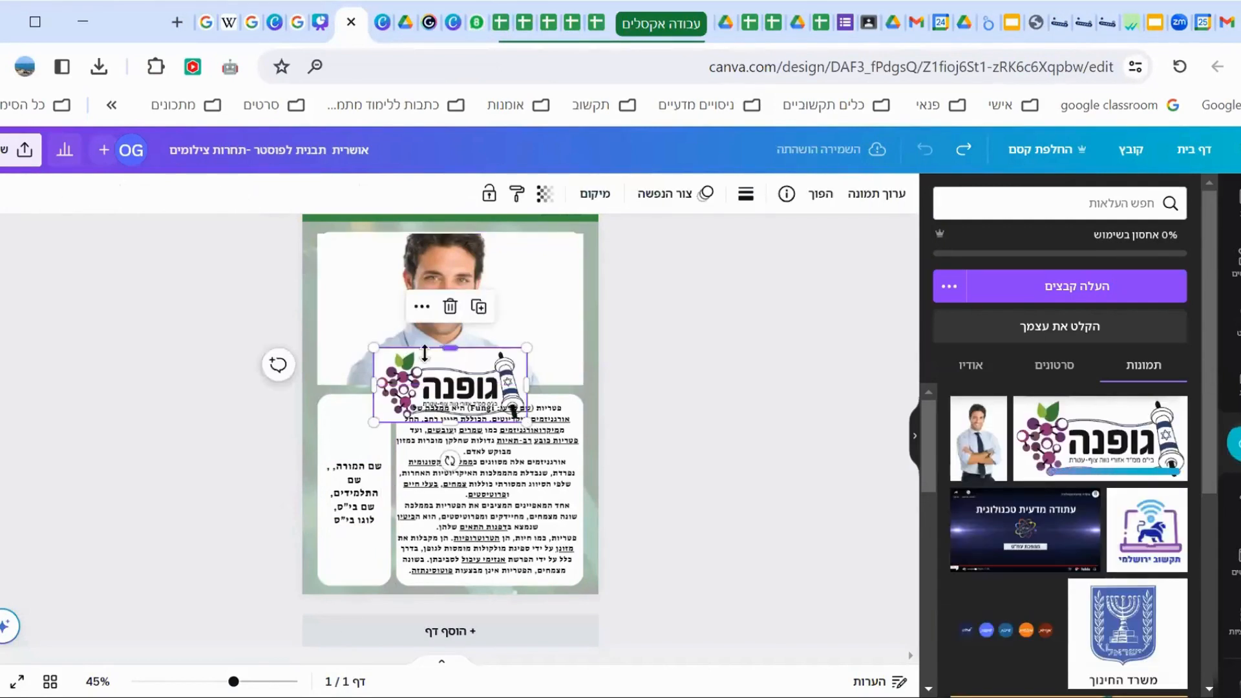
pyautogui.moveTo(464, 357); pyautogui.dragTo(373, 391)
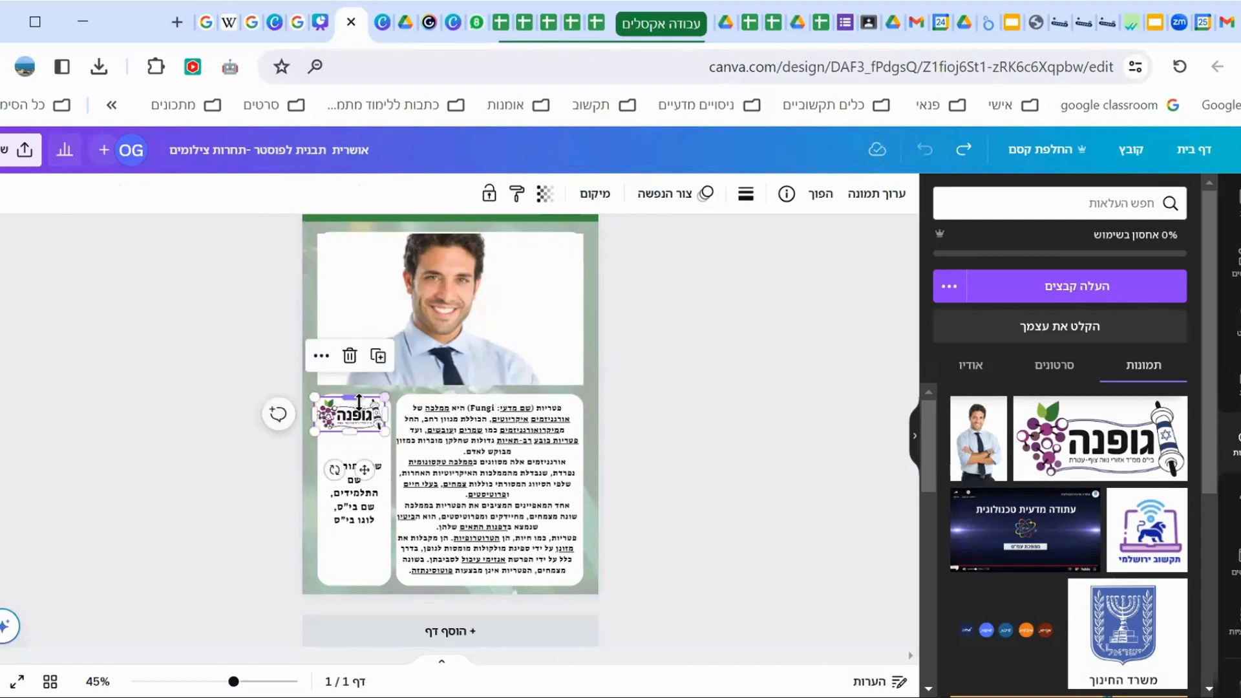
# Step: Nudge the school logo slightly and shorten the narrow white box from above so that it starts below the logo
pyautogui.moveTo(365, 466); pyautogui.dragTo(341, 447)
pyautogui.click(349, 395)
pyautogui.moveTo(355, 338); pyautogui.dragTo(359, 423)
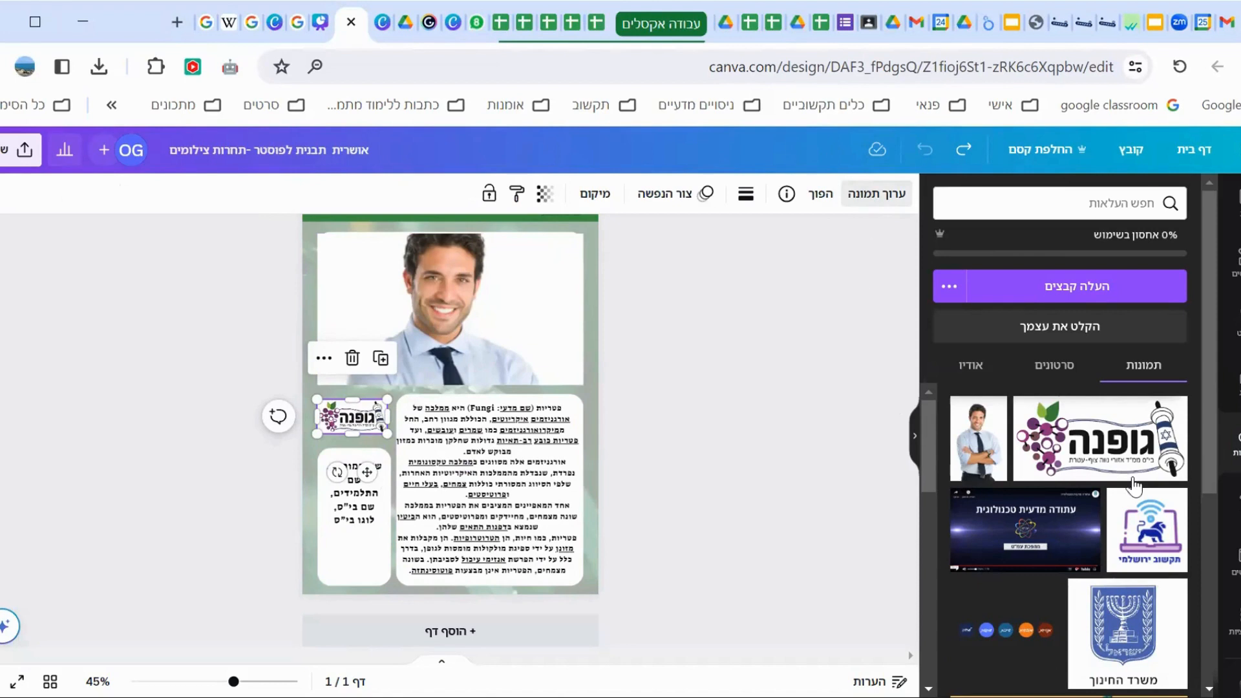
# Step: Apply the background remover (מסיר הרקע) to the school logo
pyautogui.click(867, 191)
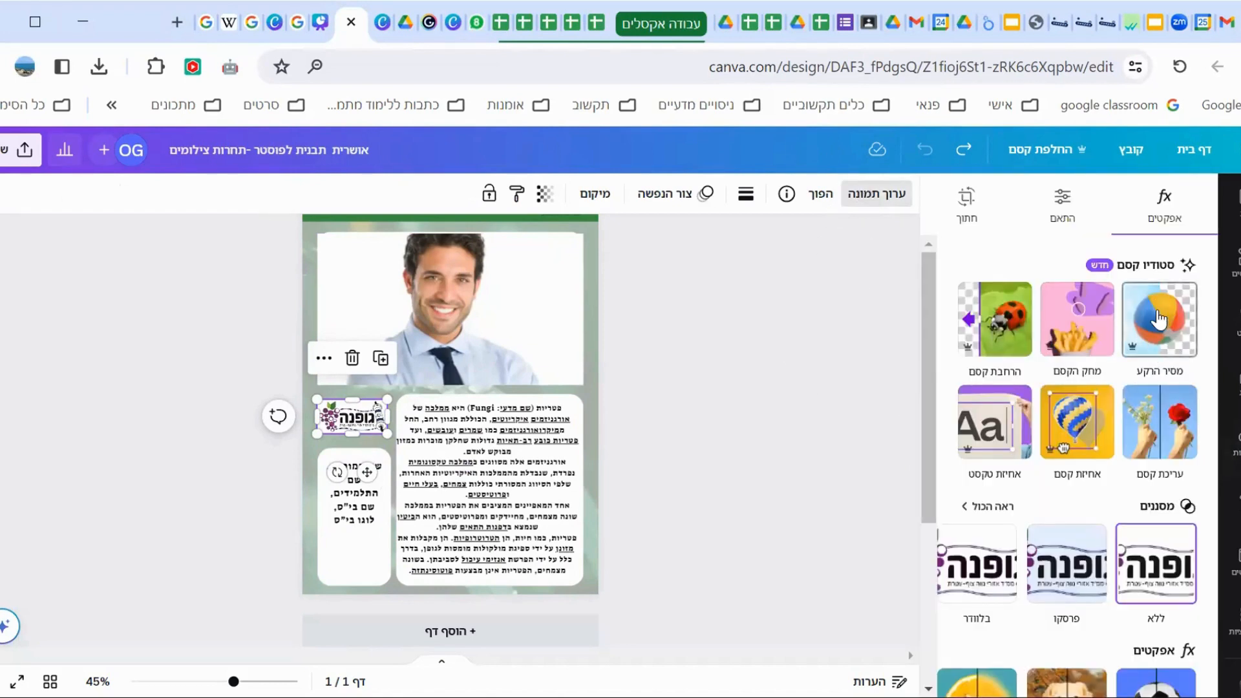
pyautogui.click(1158, 319)
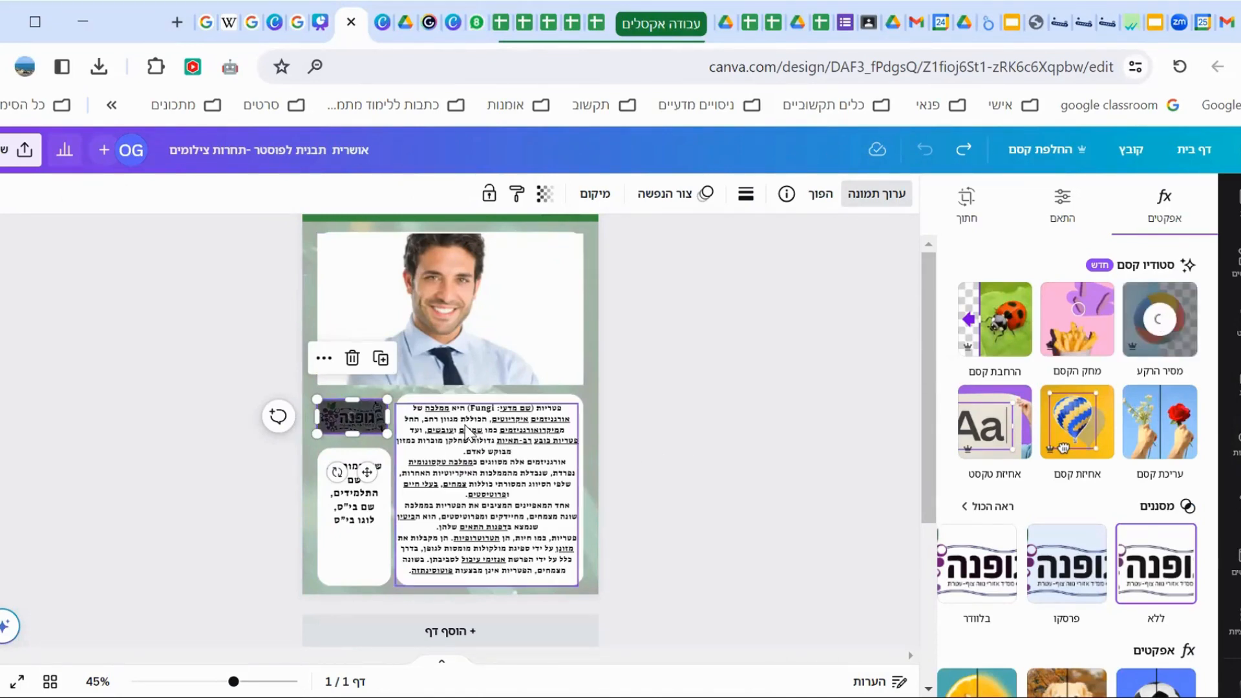
# Step: Extend the narrow white box upward to align with the fungi text box and centre the logo in it above the names placeholder
pyautogui.click(386, 459)
pyautogui.moveTo(354, 448)
pyautogui.mouseDown()
pyautogui.moveTo(357, 392)
pyautogui.moveTo(357, 430)
pyautogui.mouseUp()
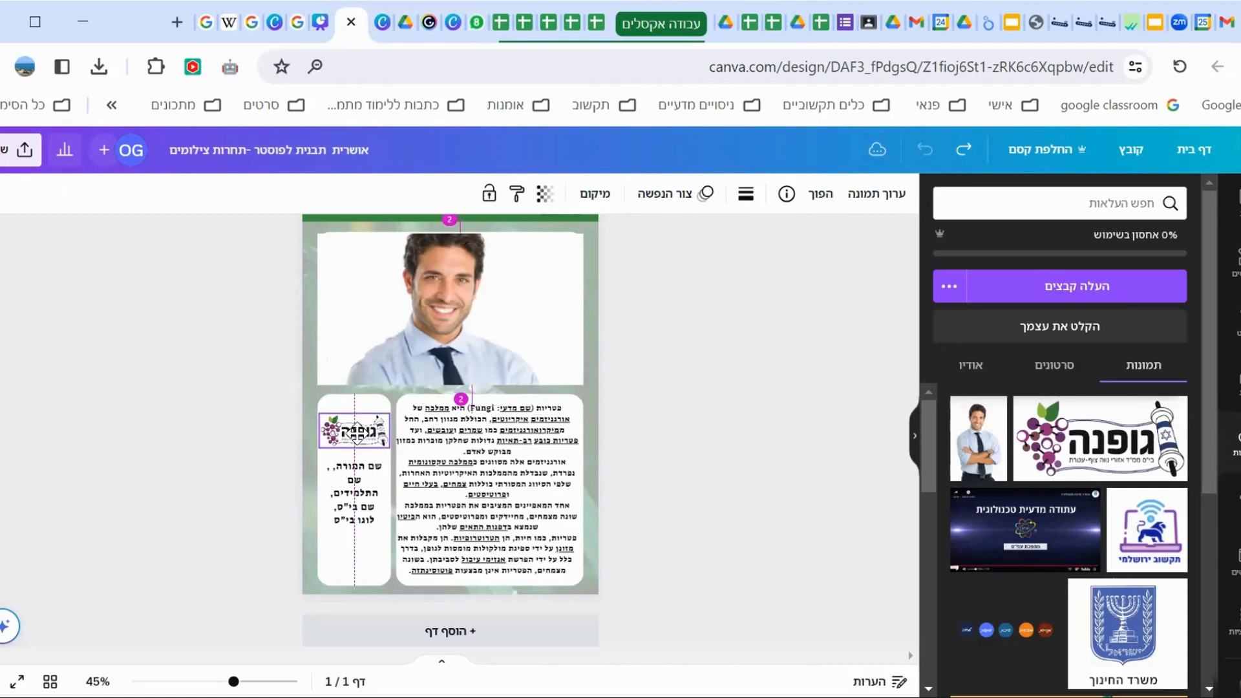
pyautogui.click(244, 393)
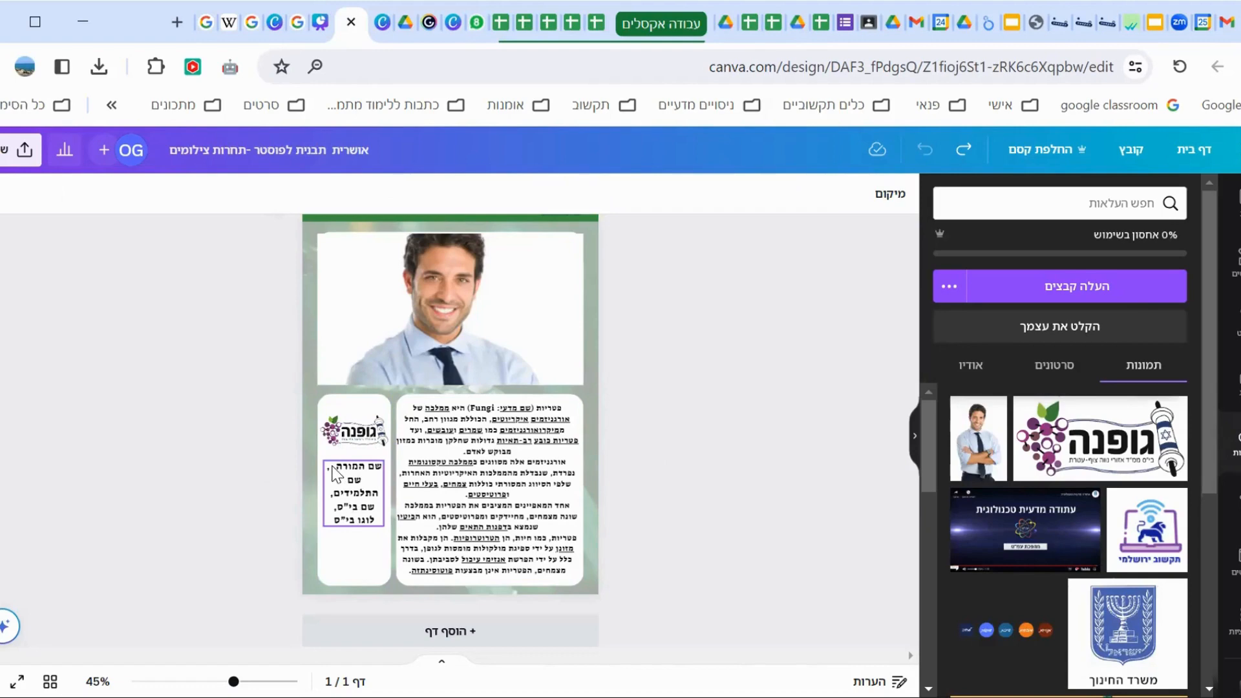
pyautogui.scroll(2, 334, 469)
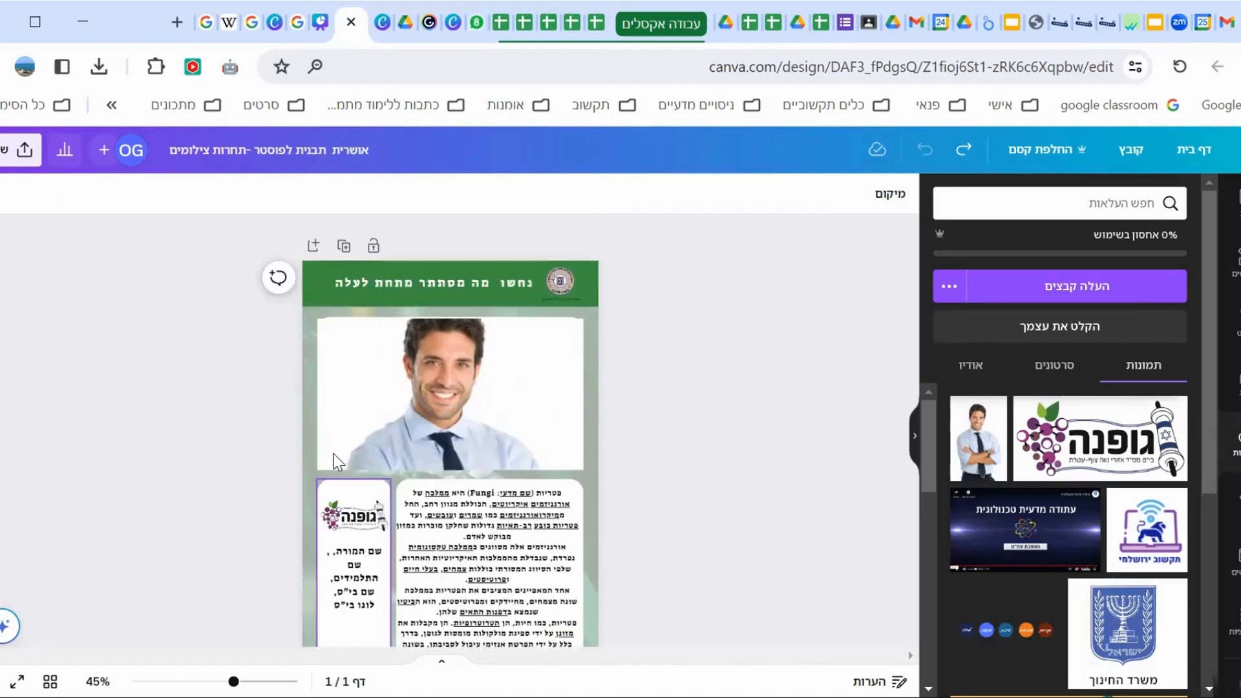
pyautogui.scroll(-1, 163, 372)
pyautogui.scroll(1, 163, 372)
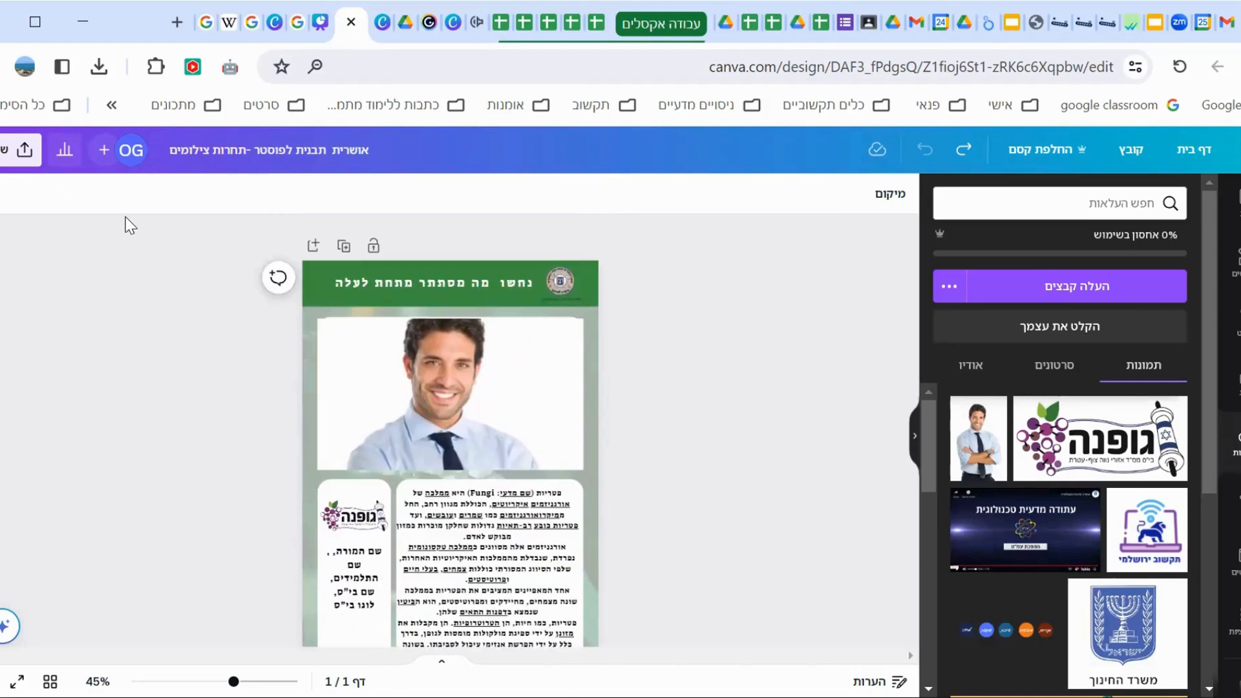
pyautogui.scroll(-2, 474, 433)
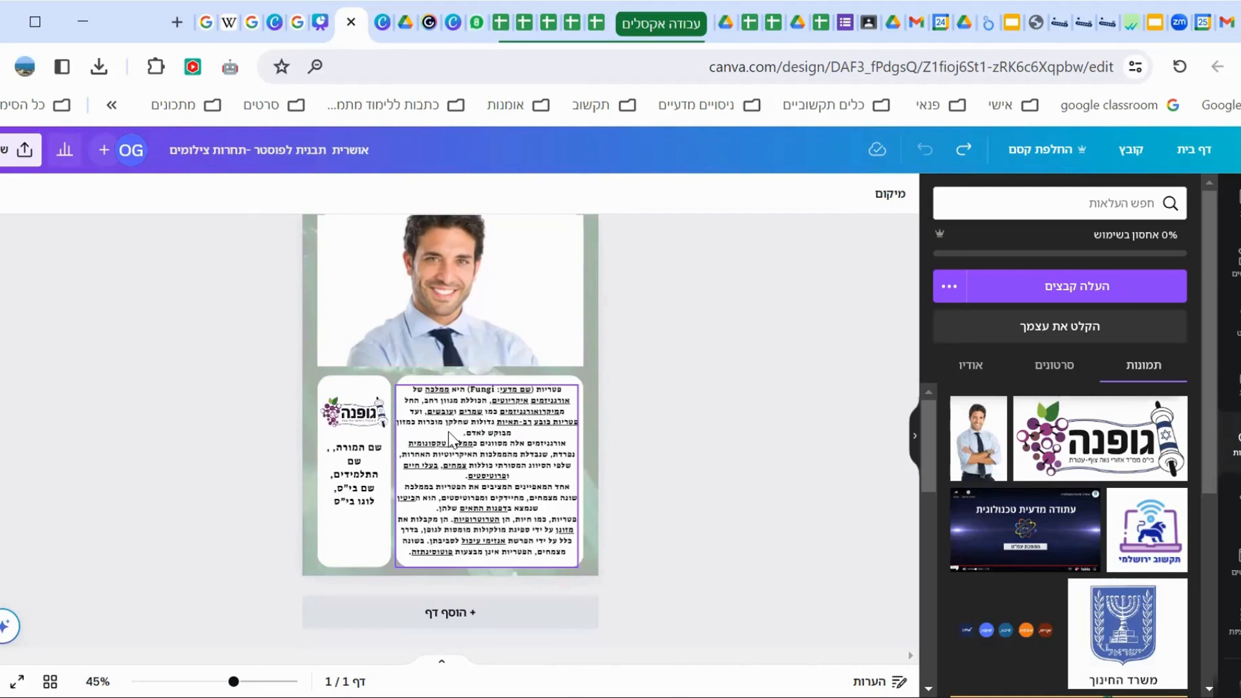
# Step: Check where collaborators can be added to the poster and who has access to it, closing the access list without inviting anyone
pyautogui.scroll(2, 445, 442)
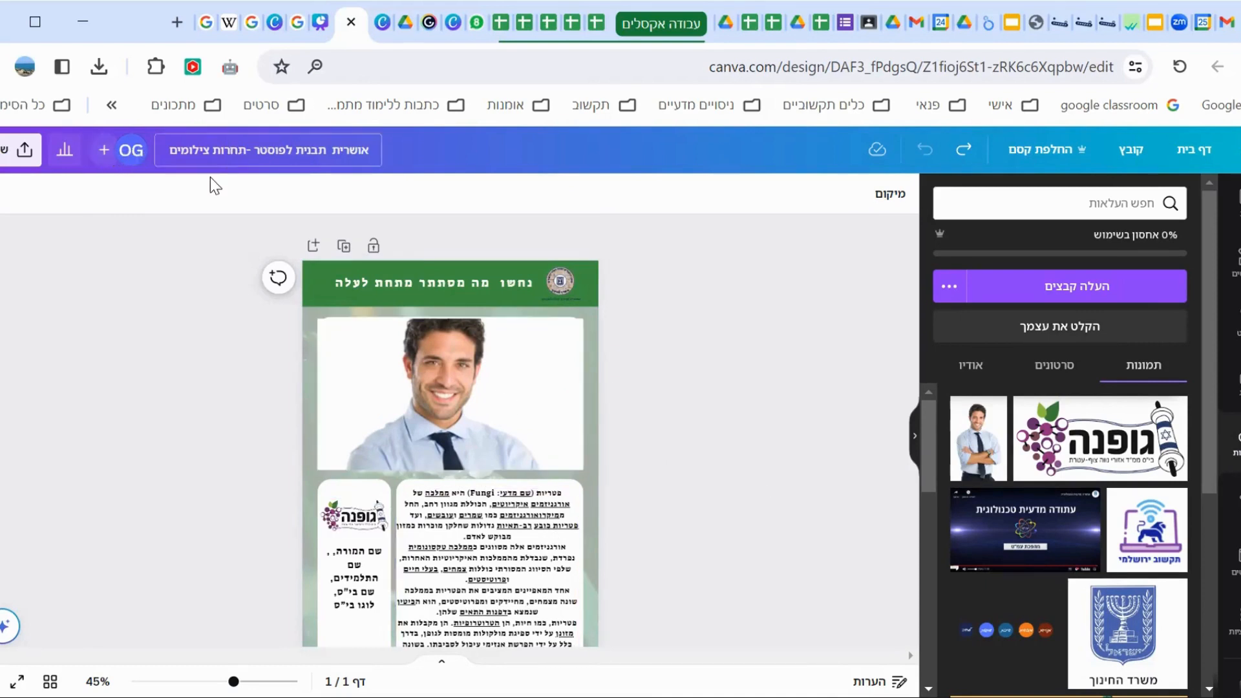
pyautogui.click(104, 150)
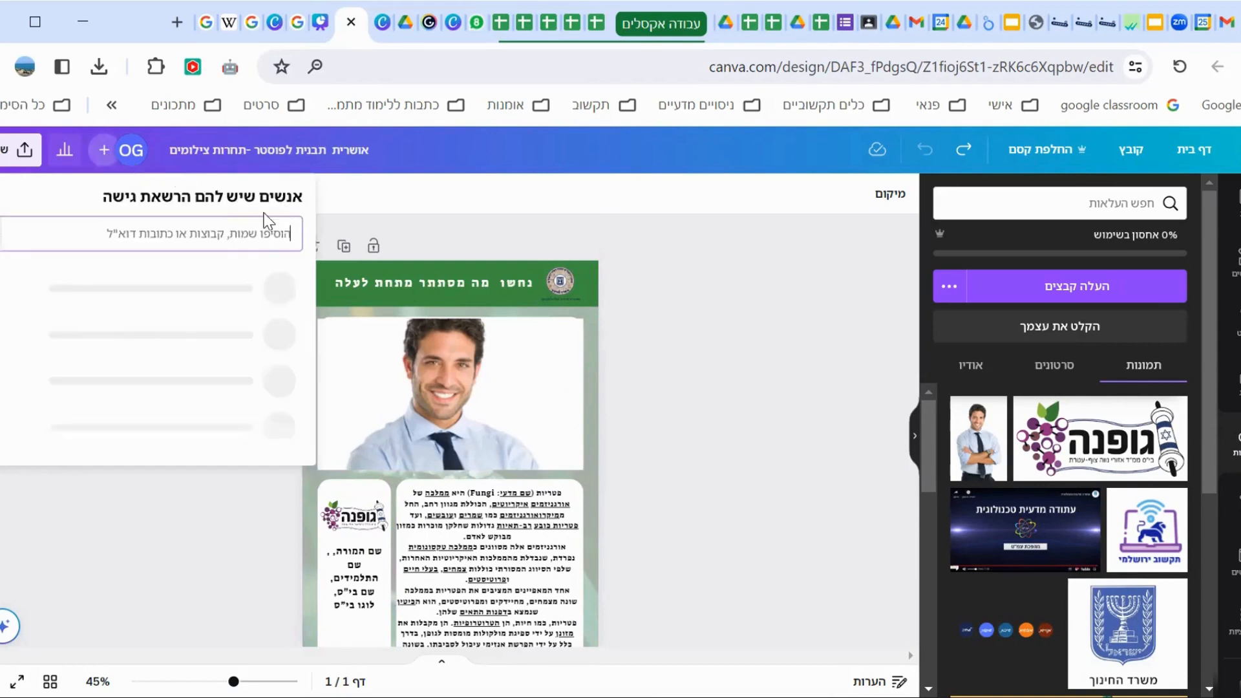
pyautogui.click(177, 232)
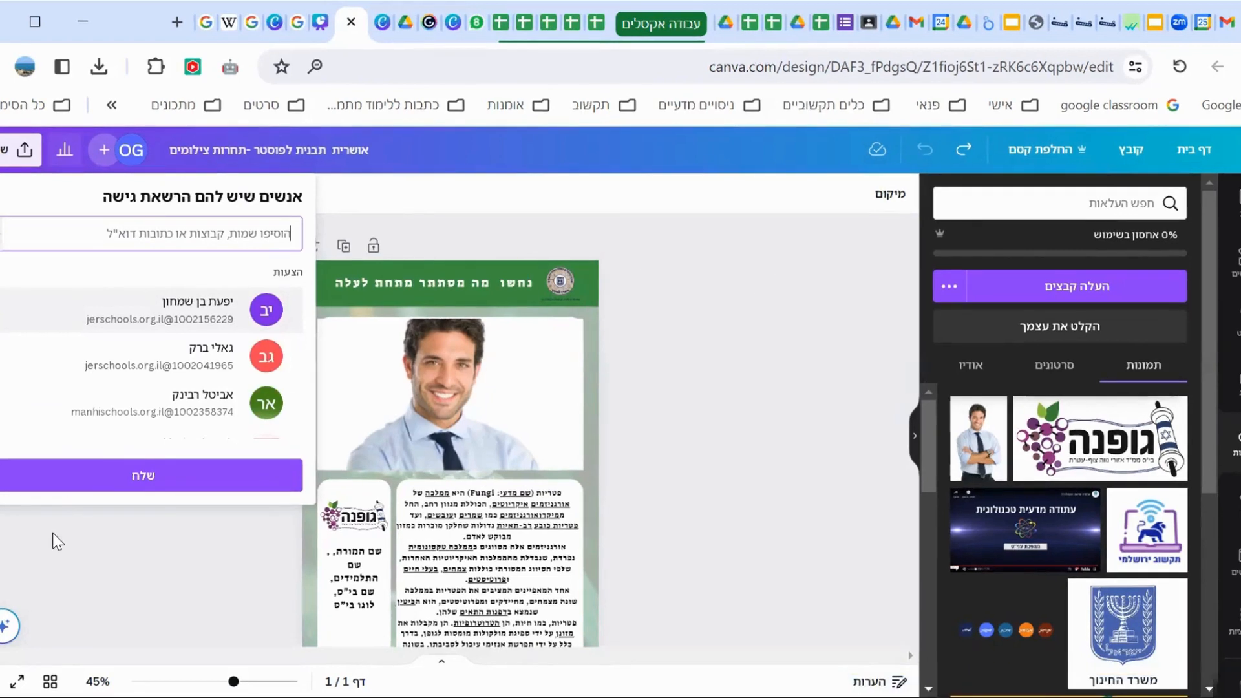
pyautogui.click(152, 508)
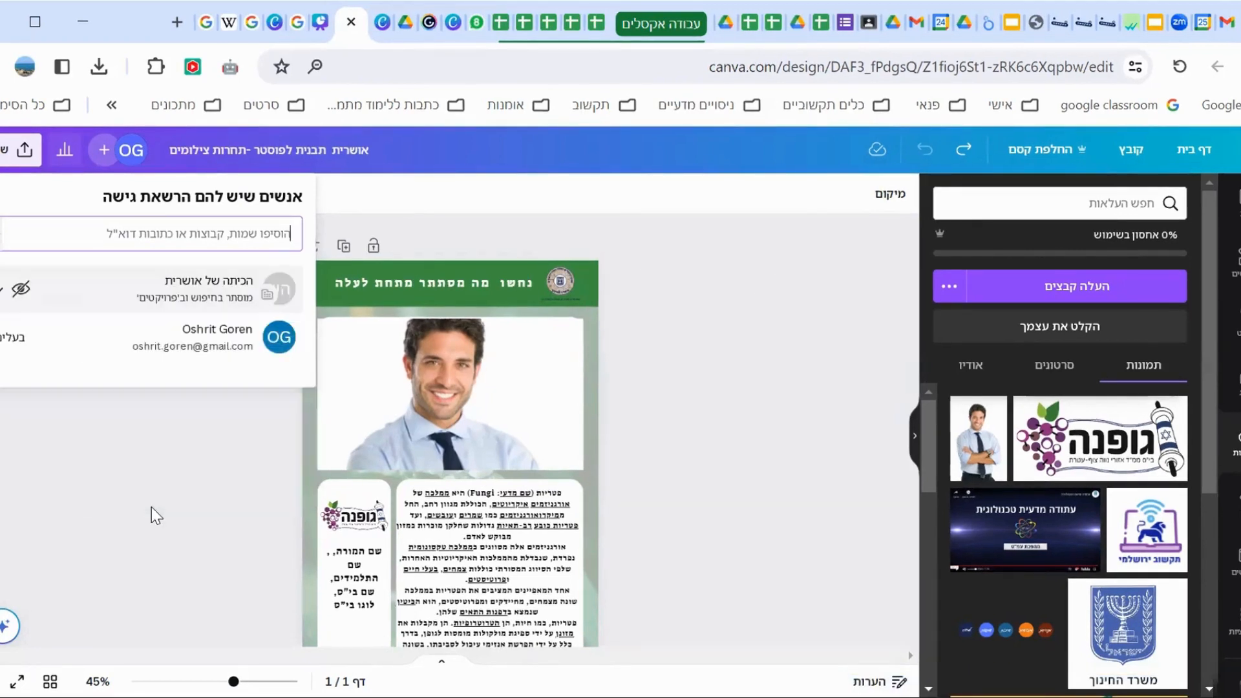
pyautogui.click(153, 505)
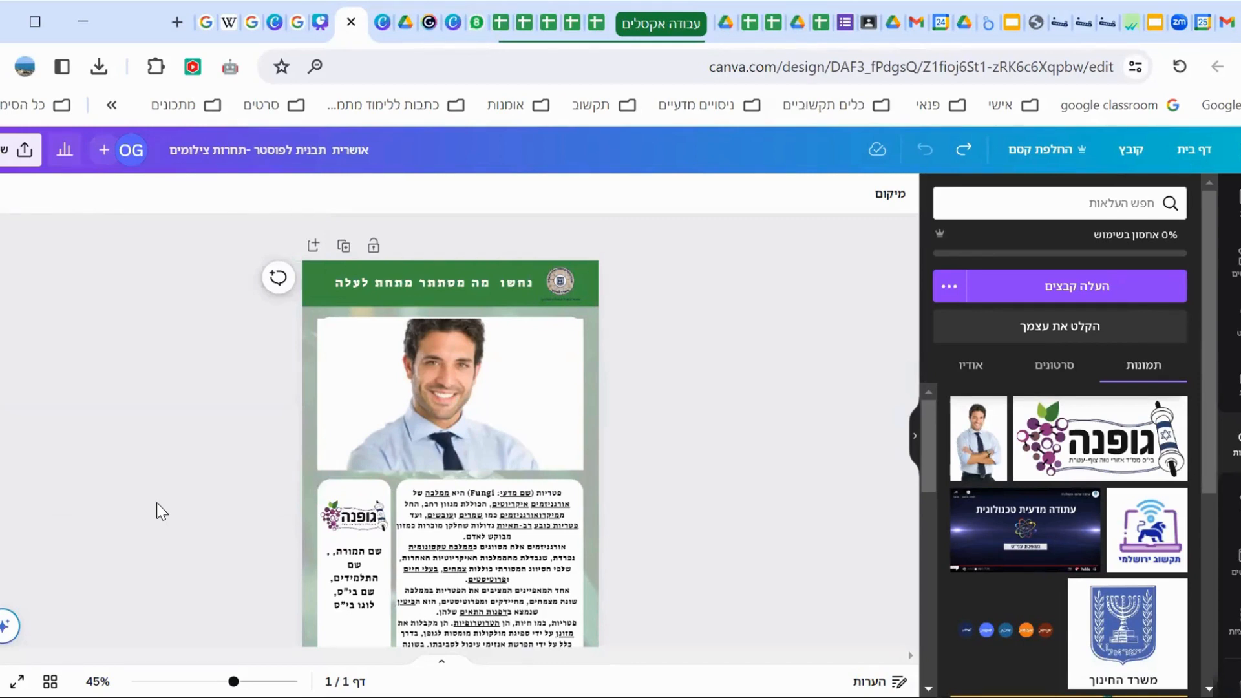
pyautogui.click(23, 150)
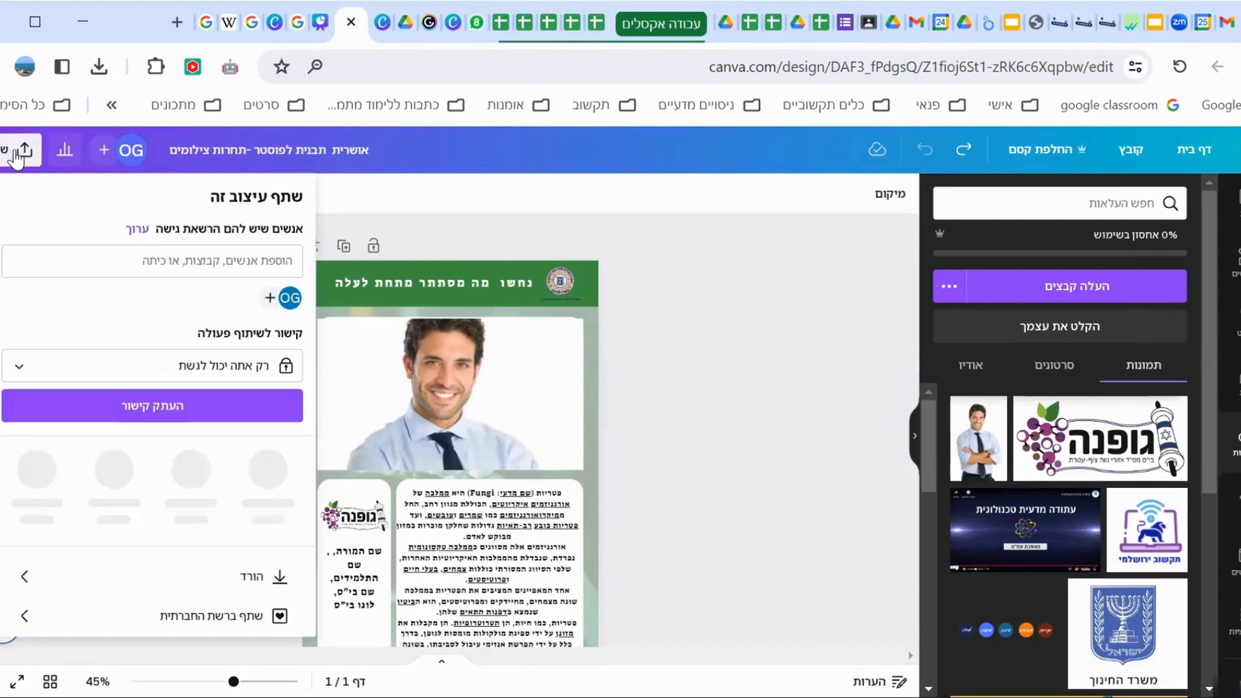
pyautogui.click(252, 570)
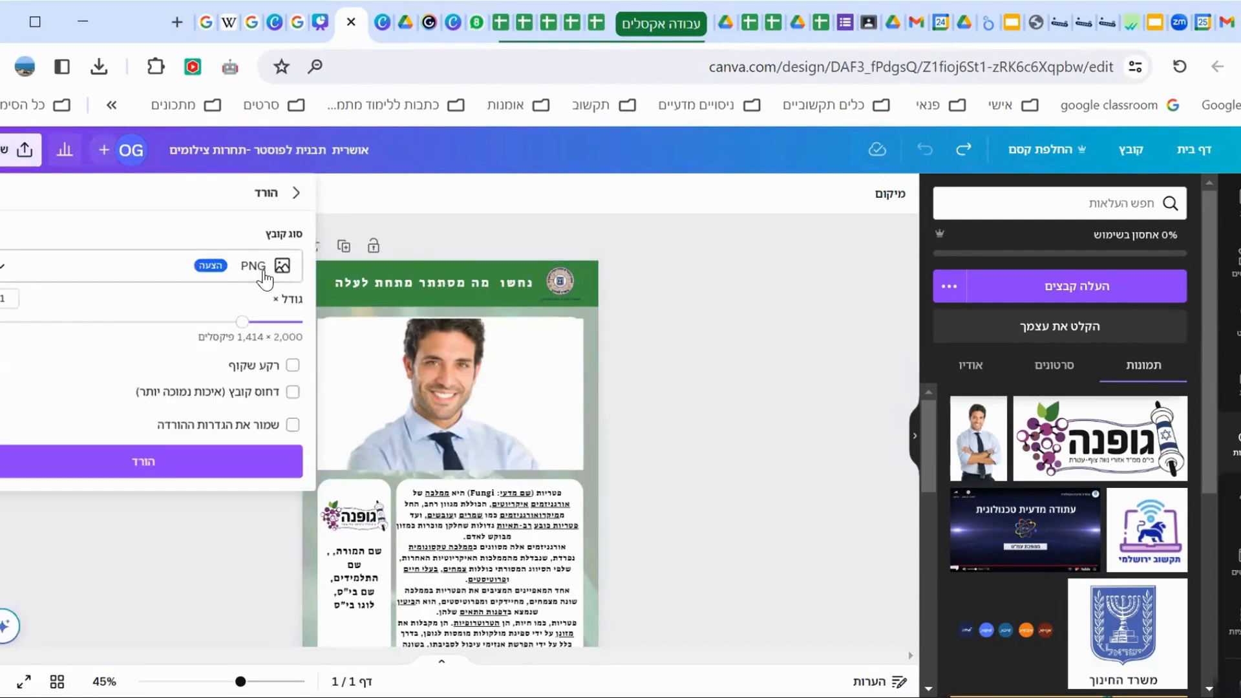
pyautogui.click(3, 270)
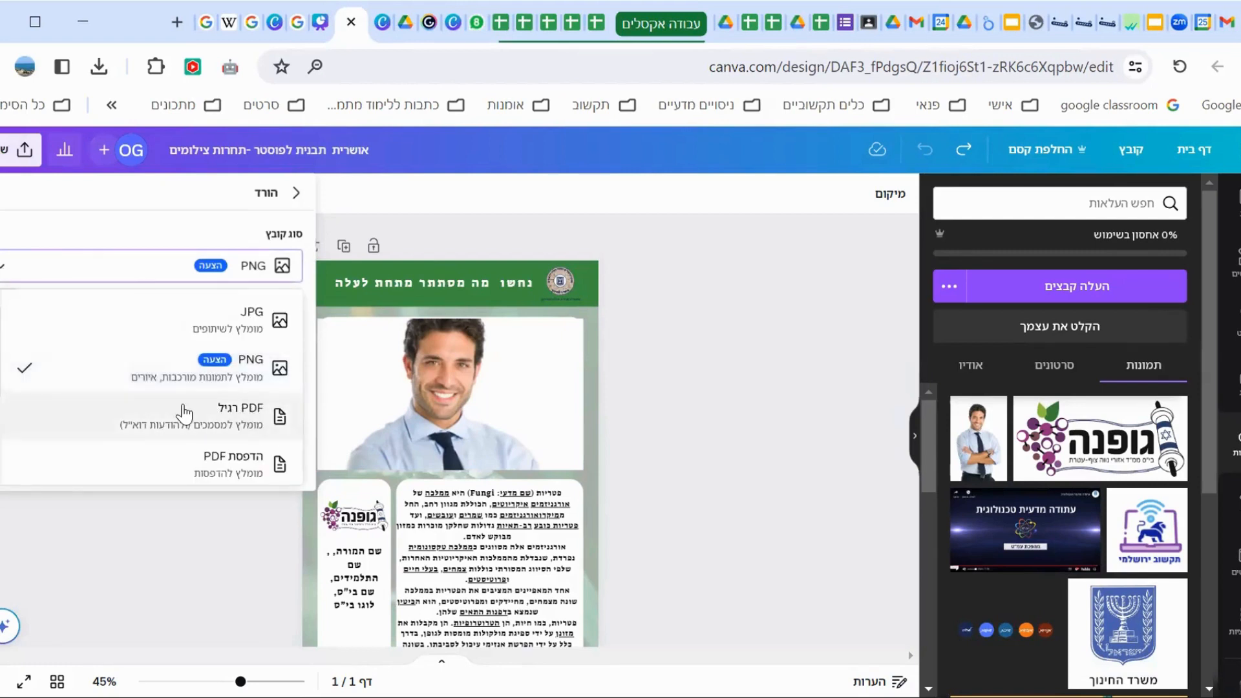
pyautogui.click(244, 423)
pyautogui.click(207, 483)
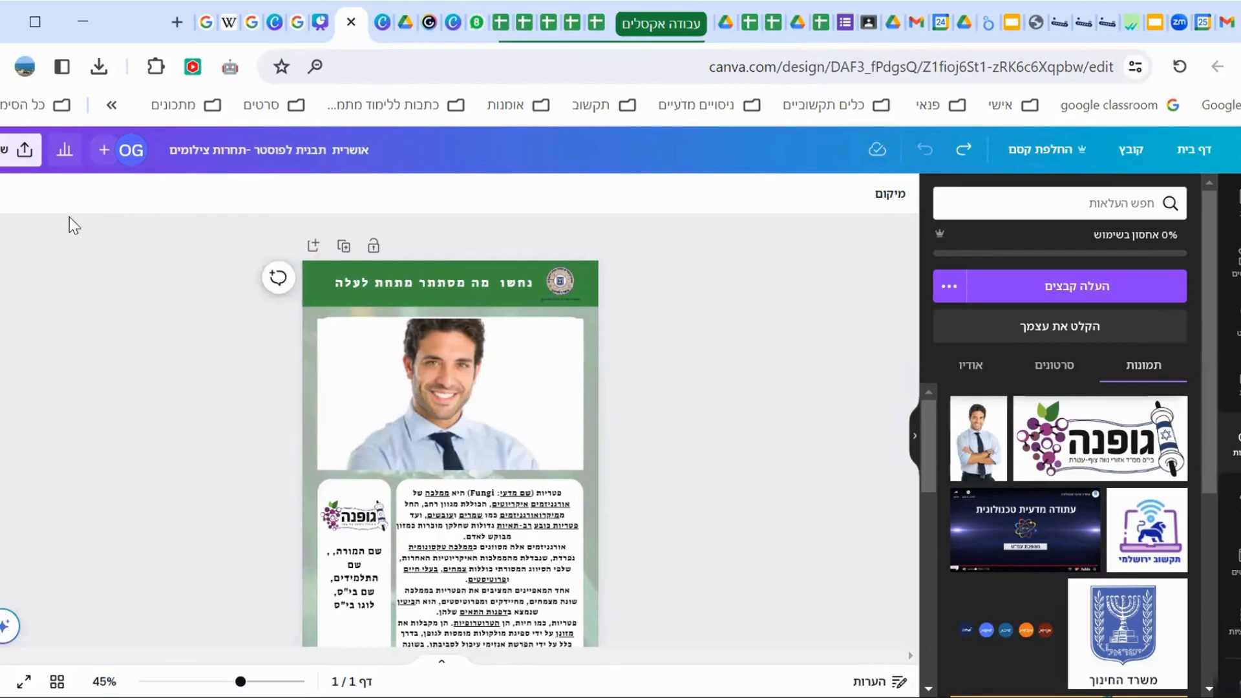
# Step: Download the finished poster as a standard PDF (PDF רגיל)
pyautogui.click(25, 149)
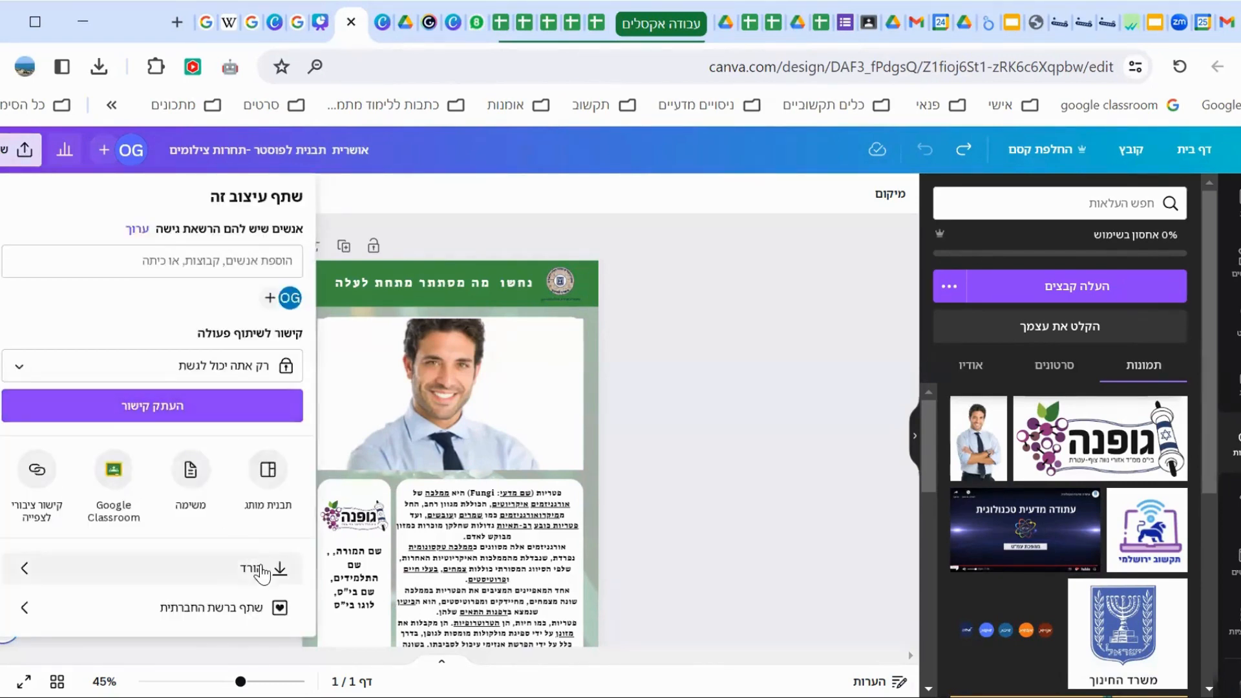
pyautogui.click(236, 571)
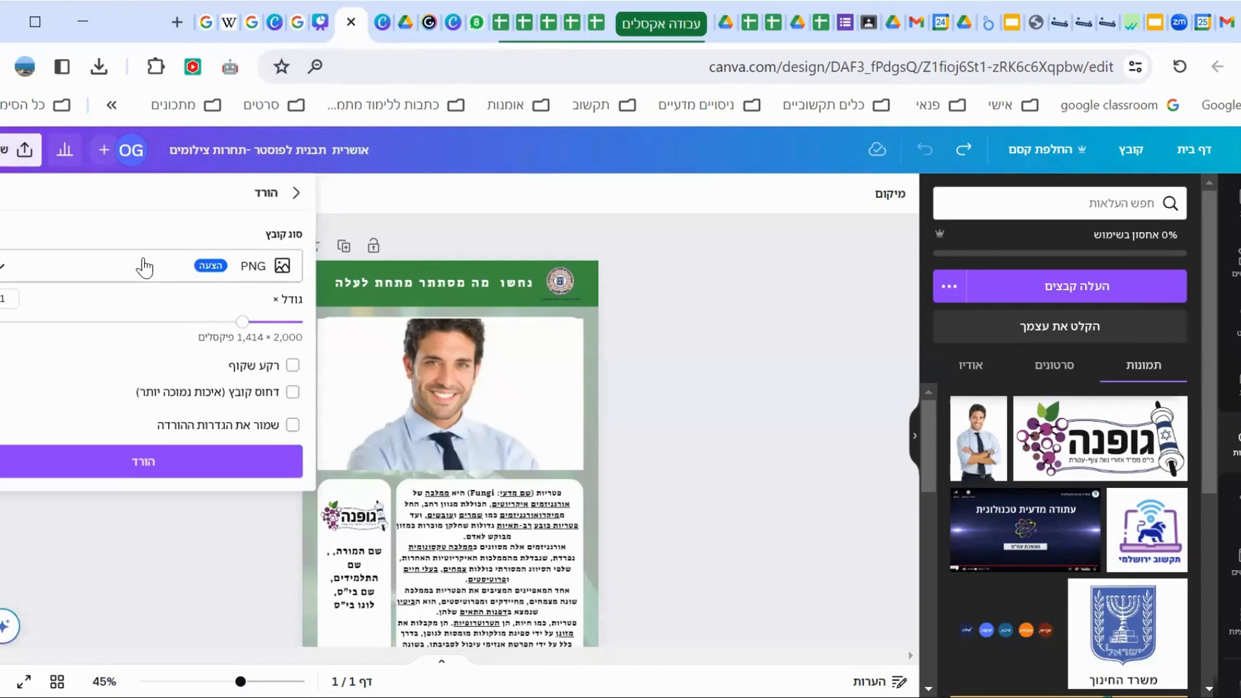
pyautogui.click(67, 268)
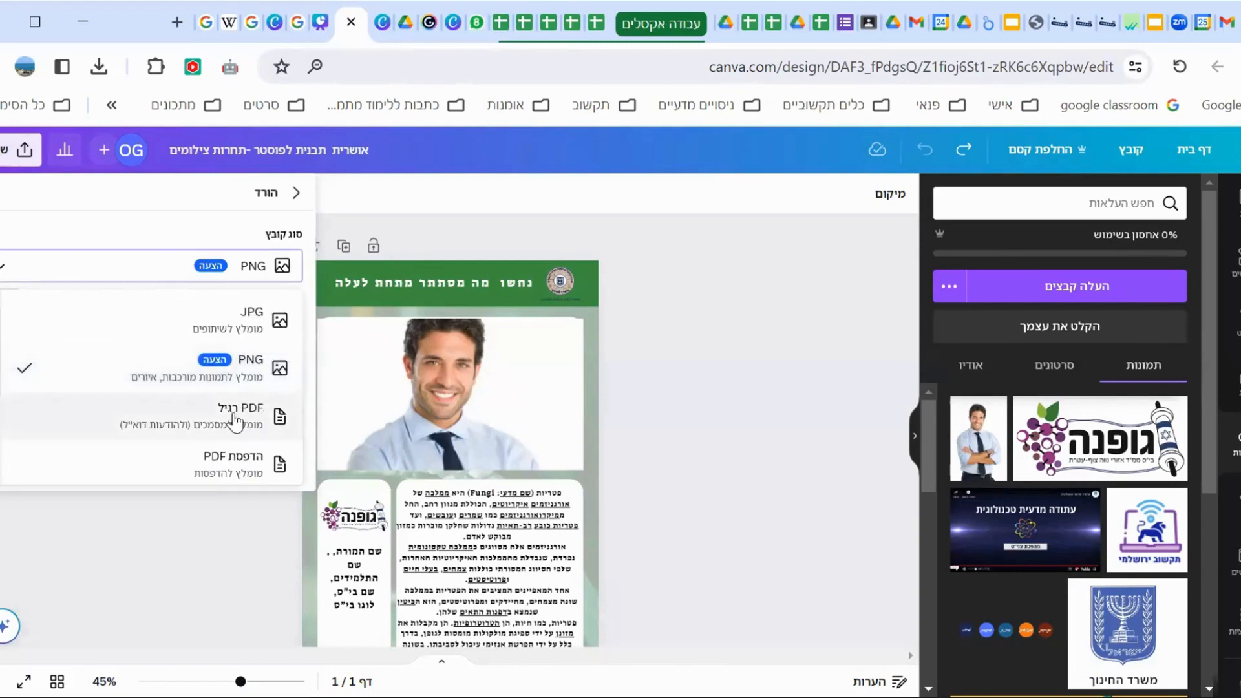
pyautogui.click(207, 417)
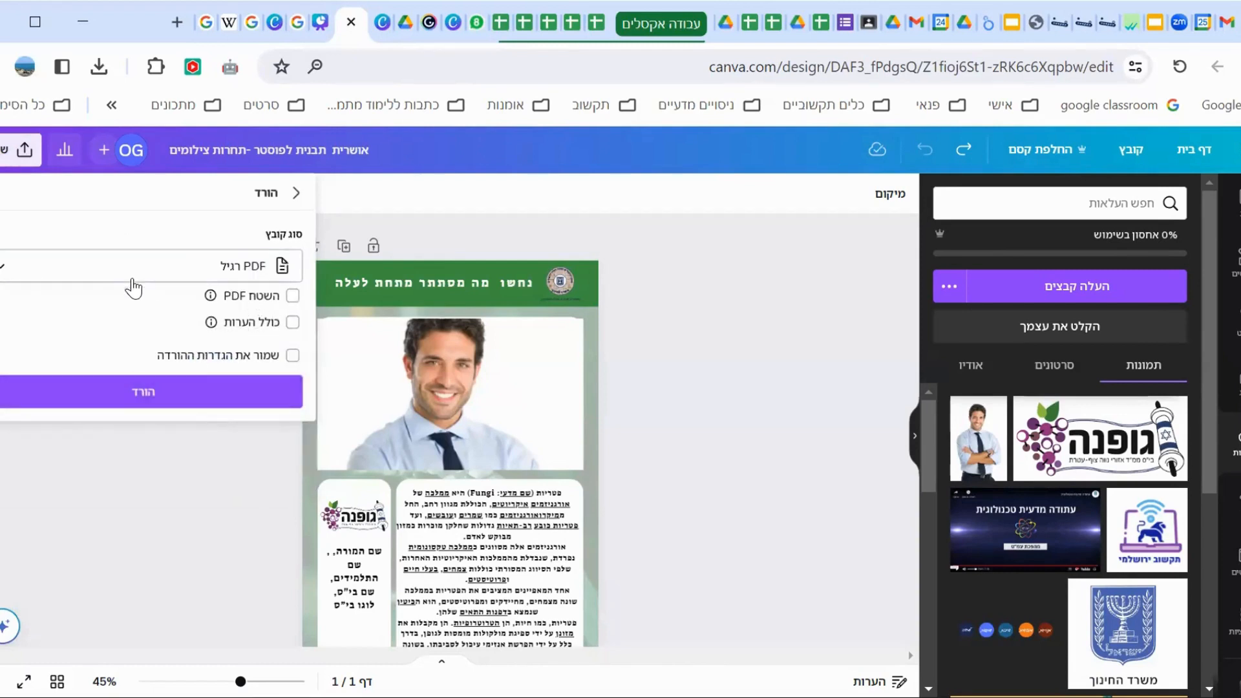
pyautogui.click(137, 393)
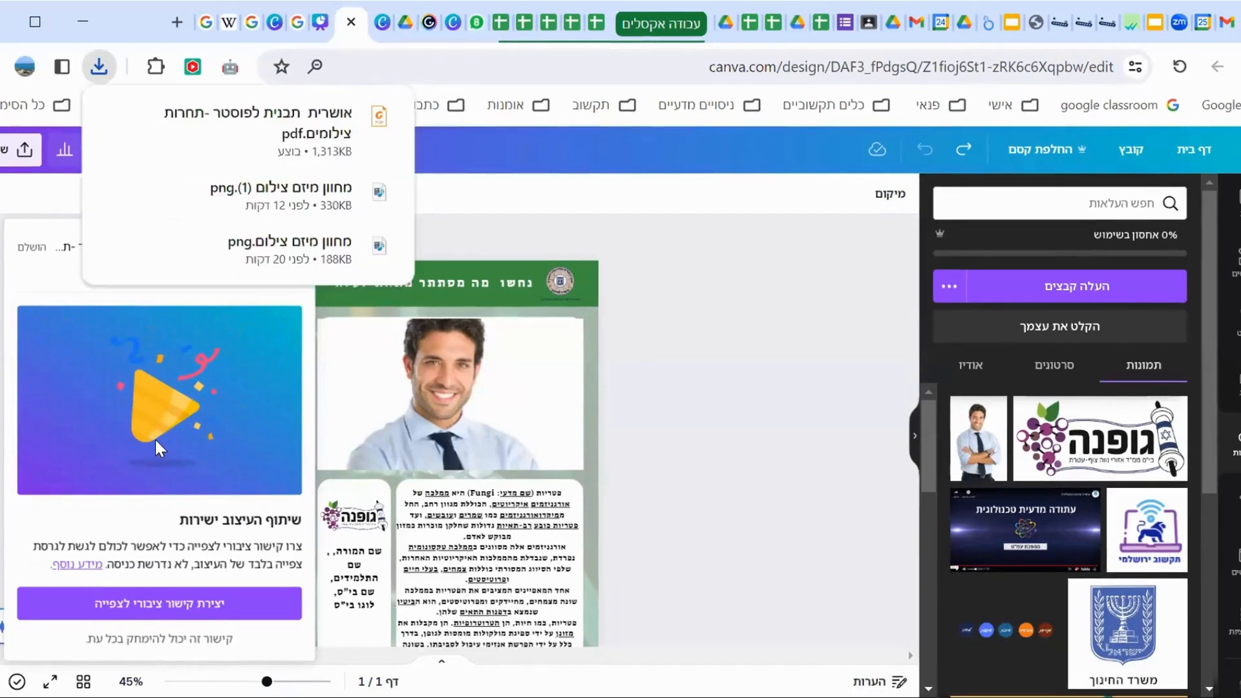
# Step: Open the downloaded poster PDF and look over its heading, photo, school logo and fungi text
pyautogui.click(285, 136)
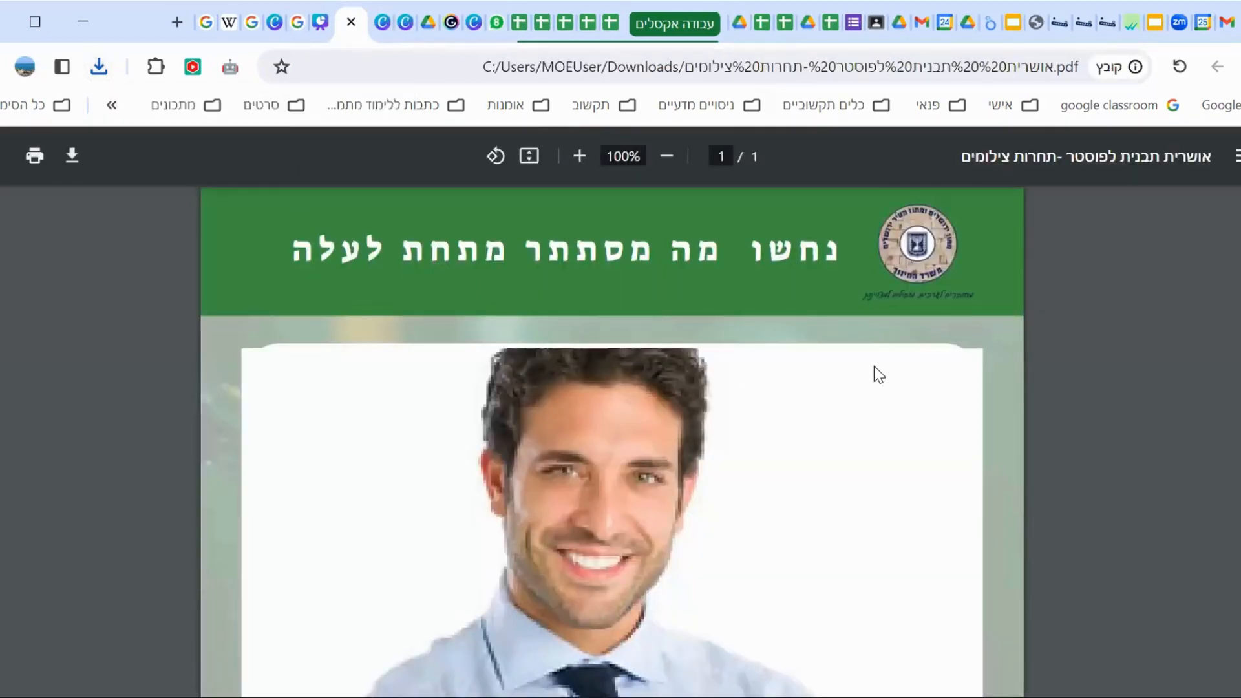
pyautogui.scroll(-10, 885, 373)
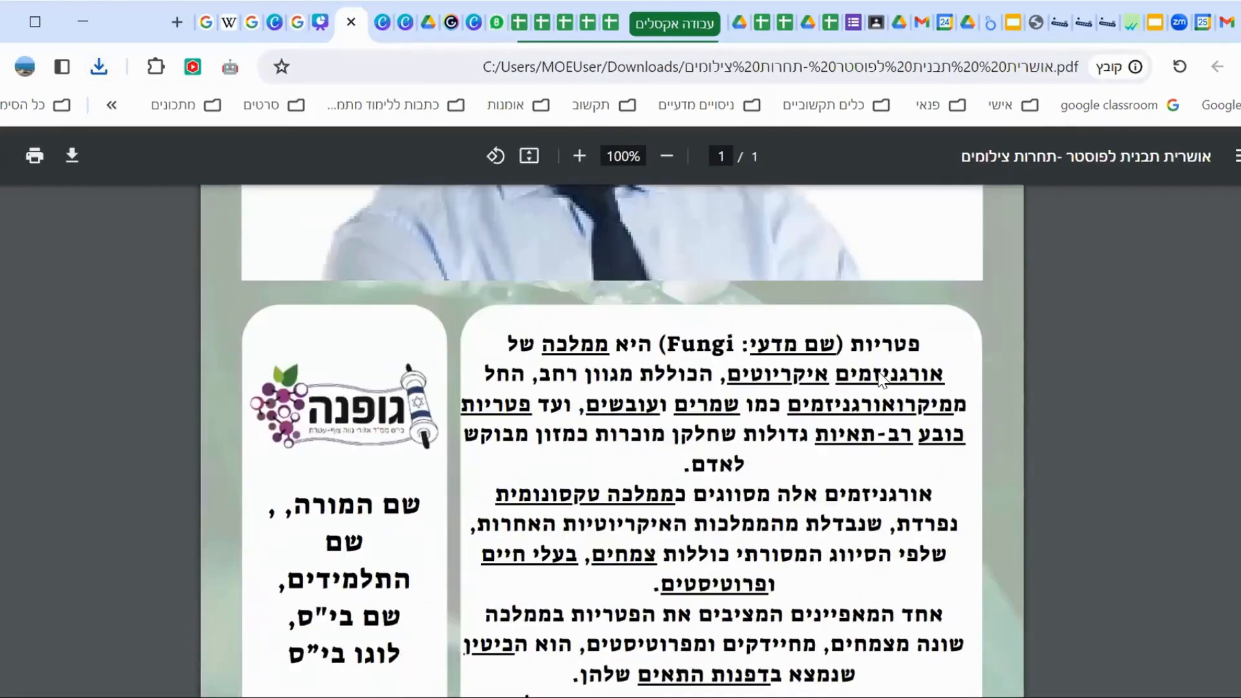
pyautogui.scroll(-3, 880, 380)
pyautogui.scroll(12, 829, 432)
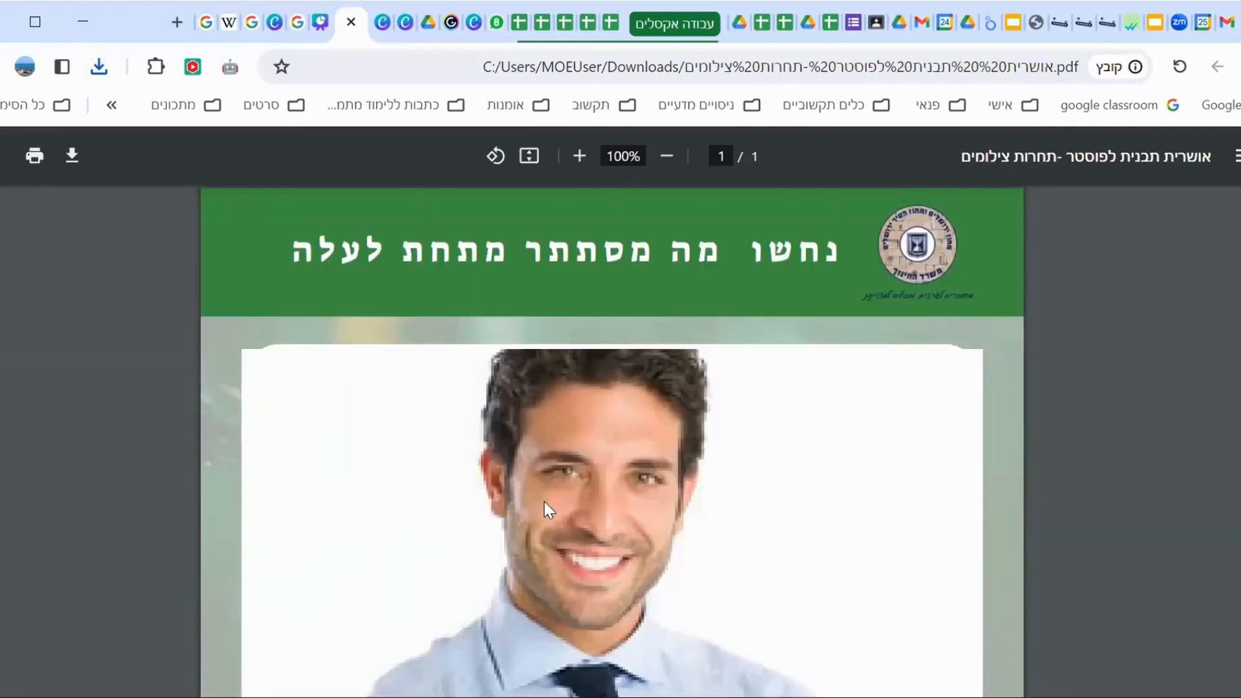
pyautogui.scroll(-5, 552, 520)
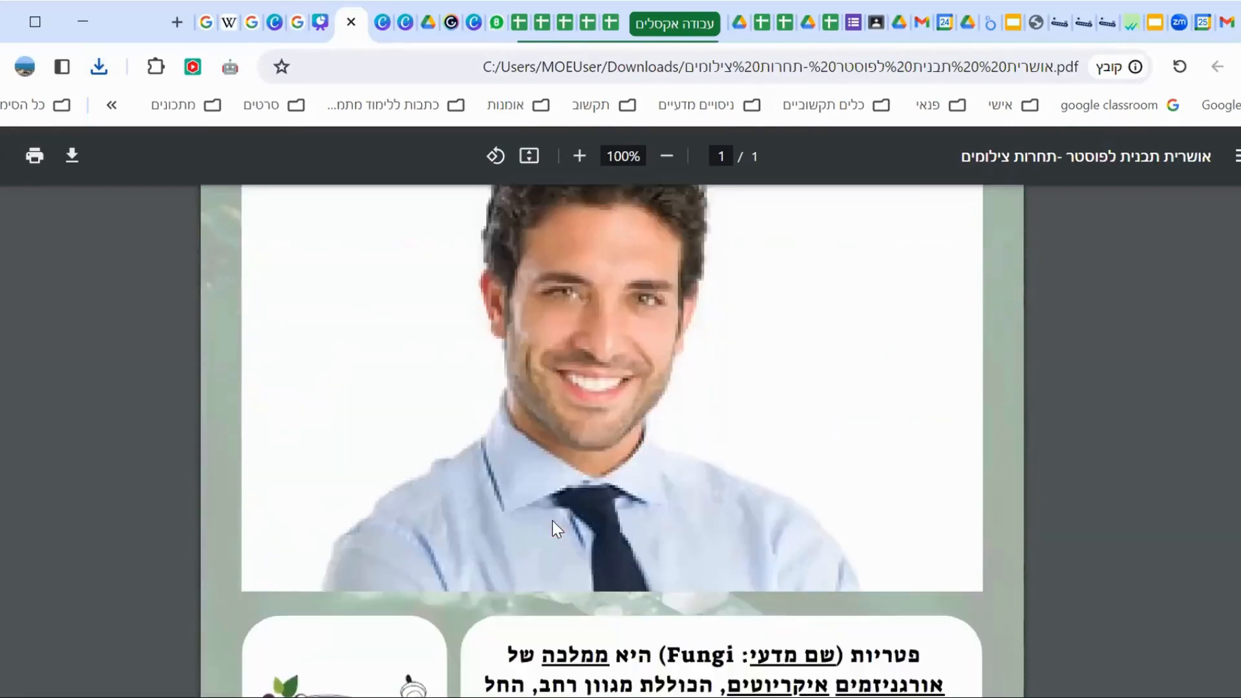
pyautogui.scroll(4, 553, 524)
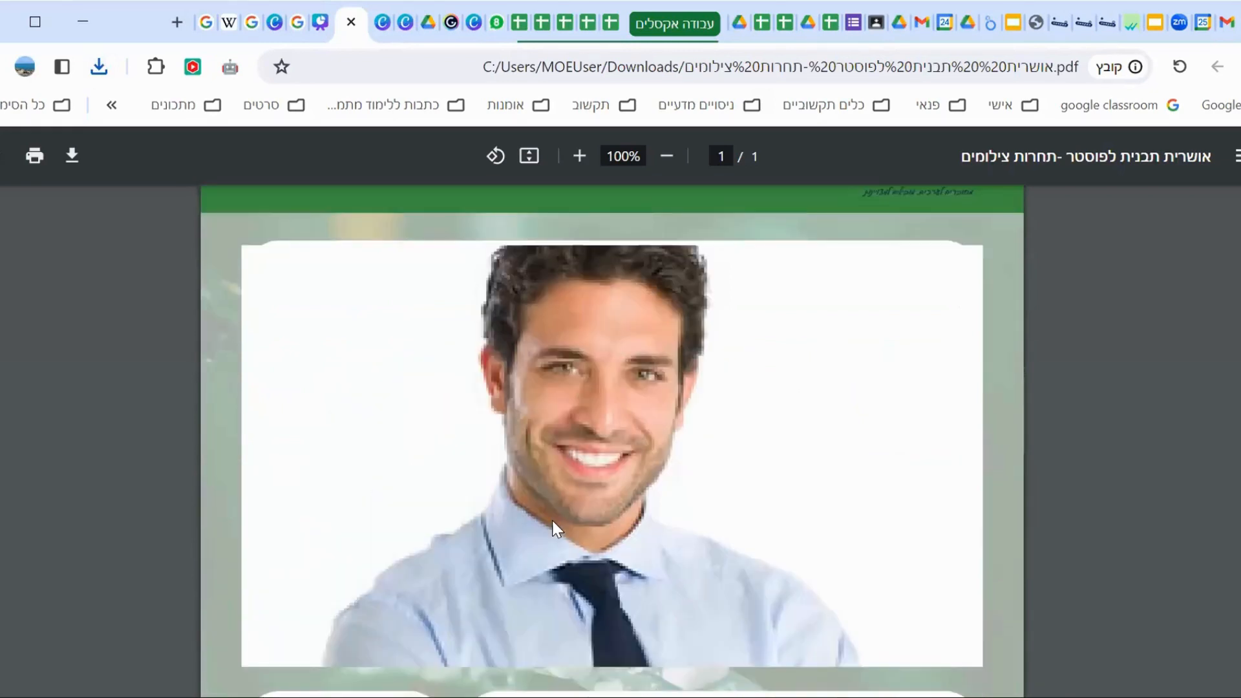